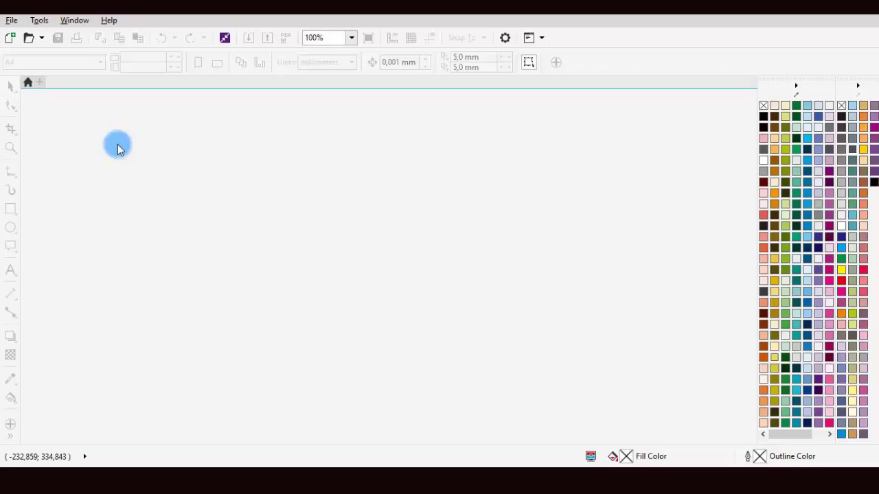
Create a new blank A4 document in portrait orientation.
left_click(11, 20)
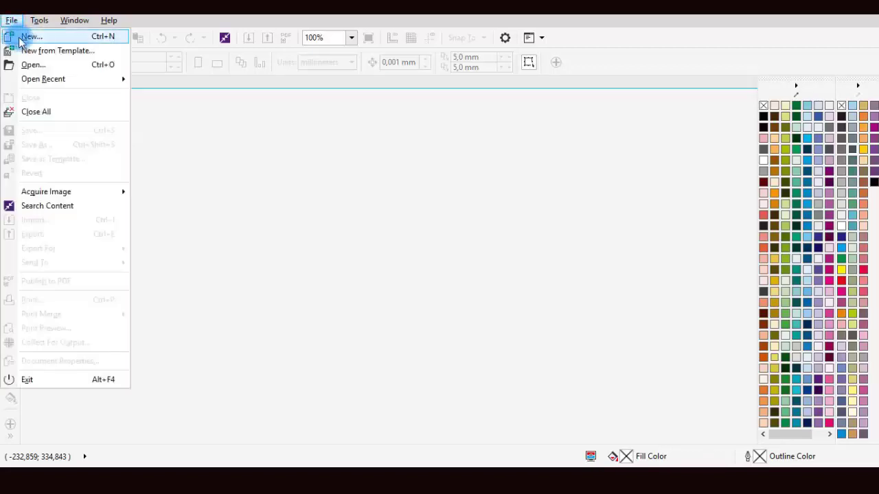
left_click(20, 39)
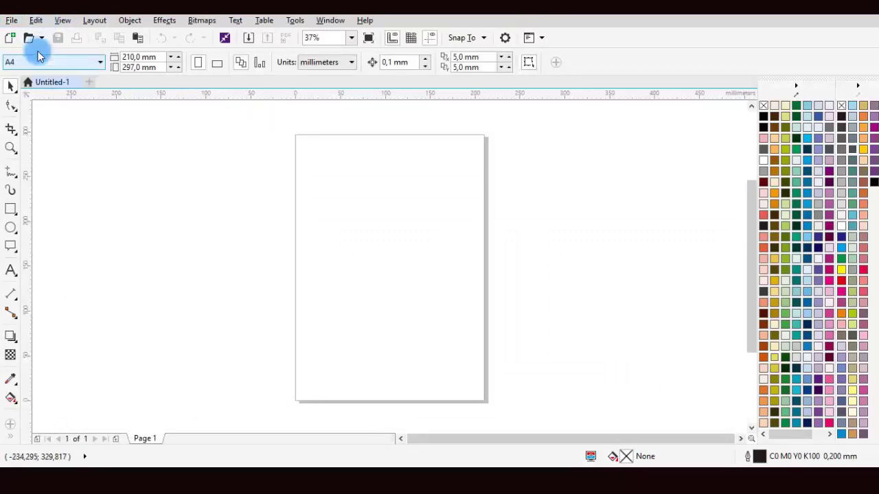
Import the image bench-cup-facial-expression-374044 1 at its original size, aligned to the page's upper-left corner.
left_click(11, 21)
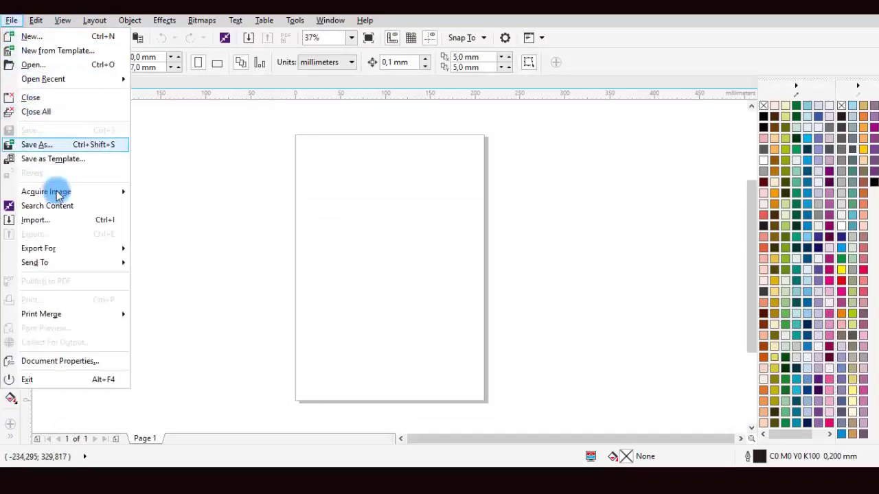
left_click(90, 226)
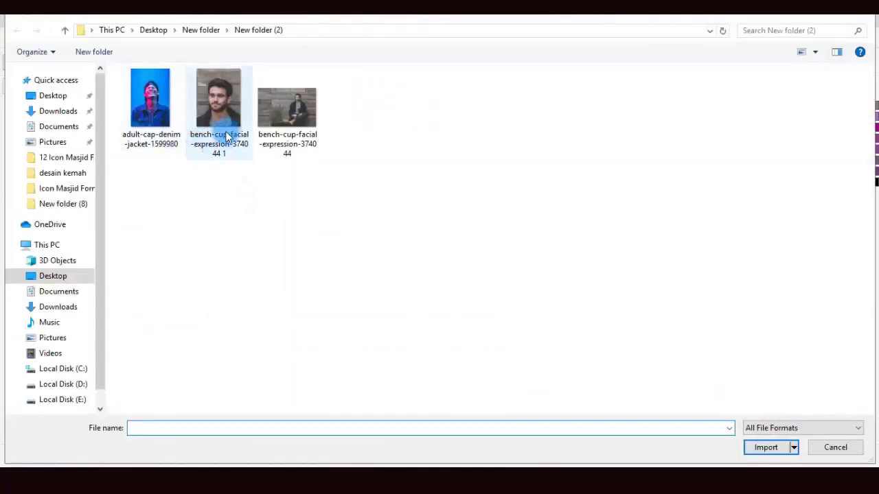
left_click(221, 130)
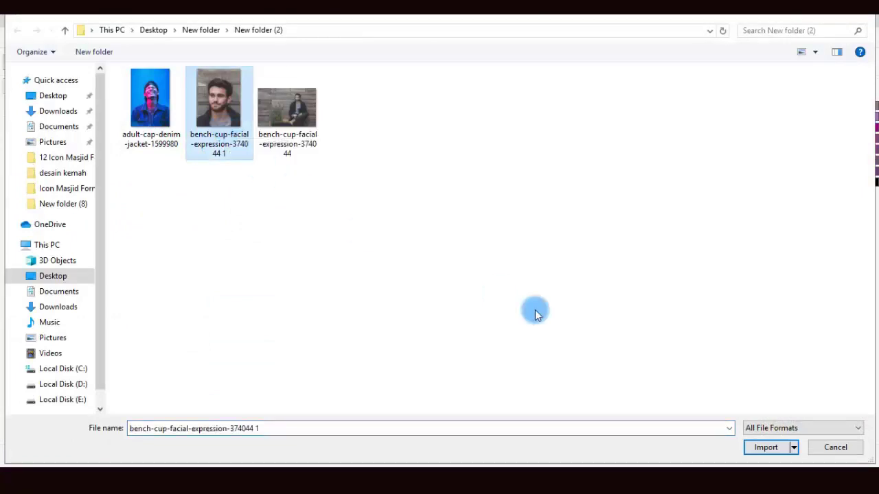
left_click(766, 447)
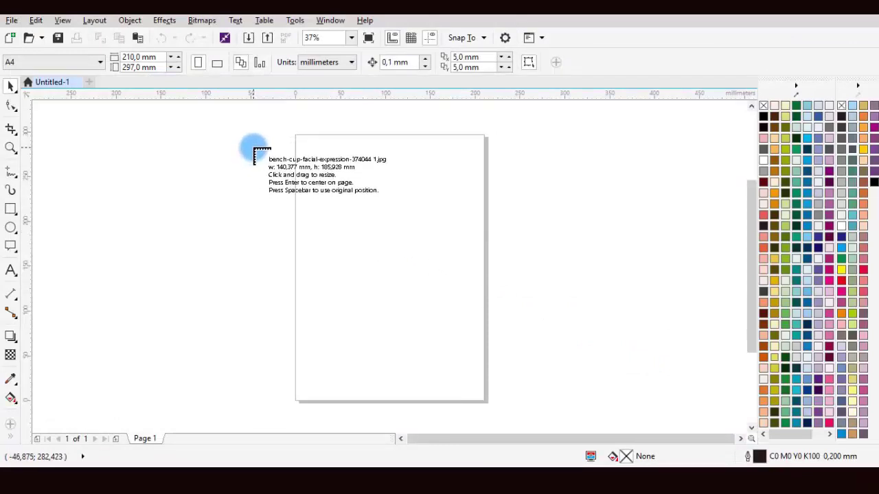
left_click(296, 138)
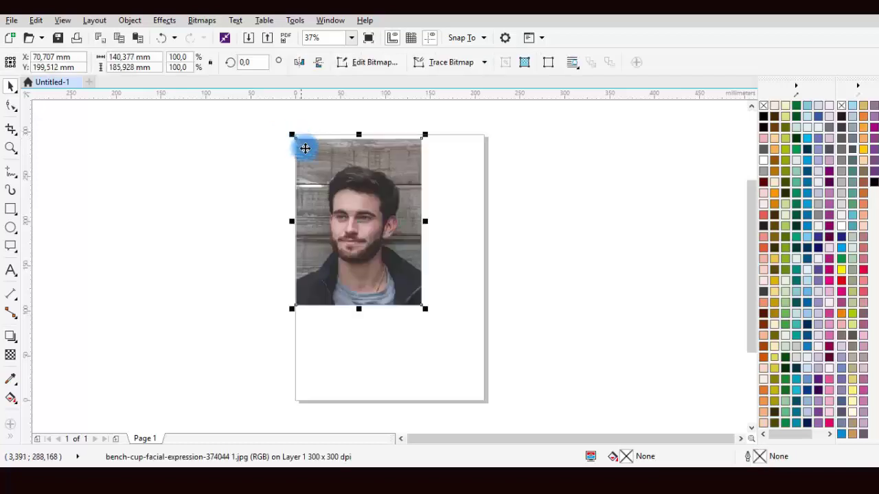
left_click(96, 128)
Import bench-cup-facial-expression-374044 at about 64 × 43 mm, below the large portrait on the page.
left_click(12, 20)
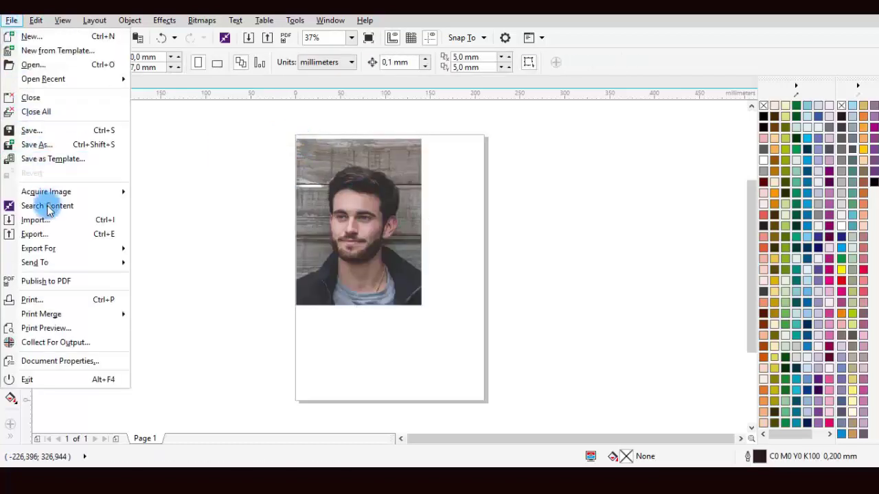
left_click(31, 219)
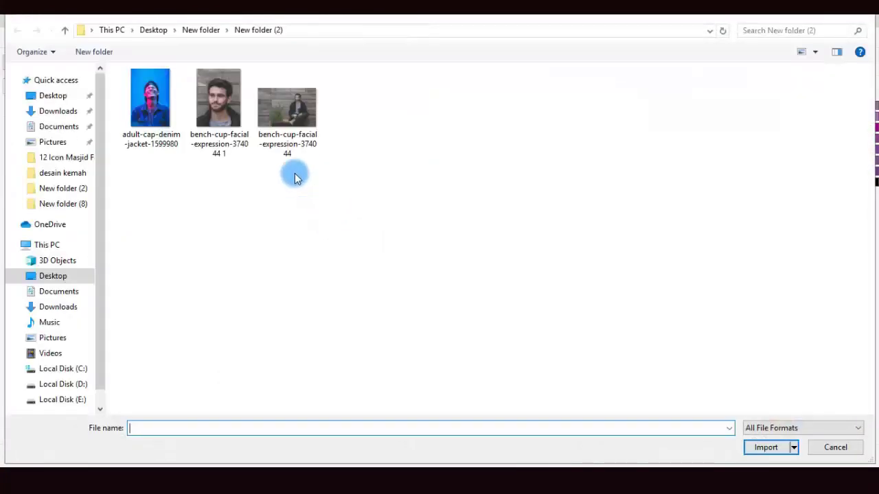
double_click(296, 138)
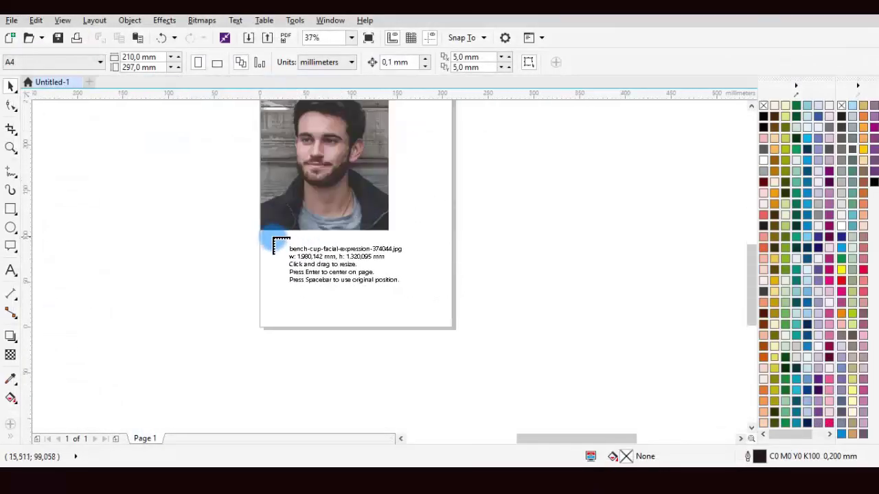
left_click_drag(273, 237, 333, 277)
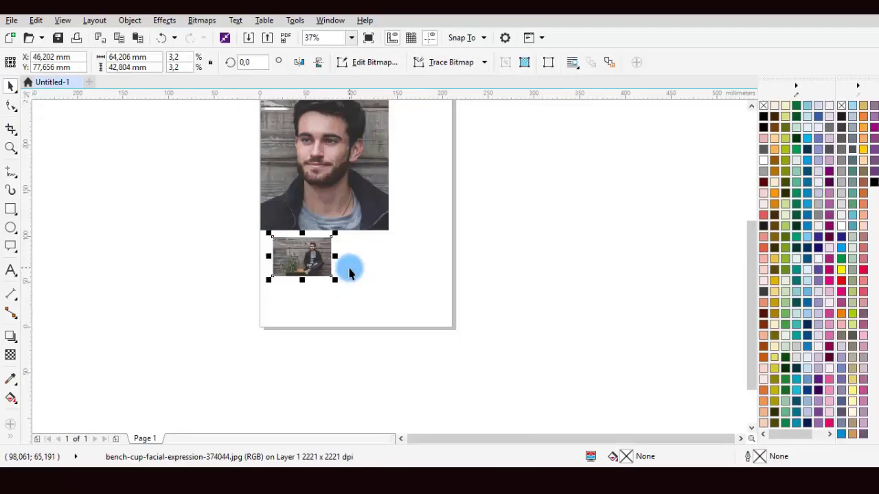
left_click(349, 272)
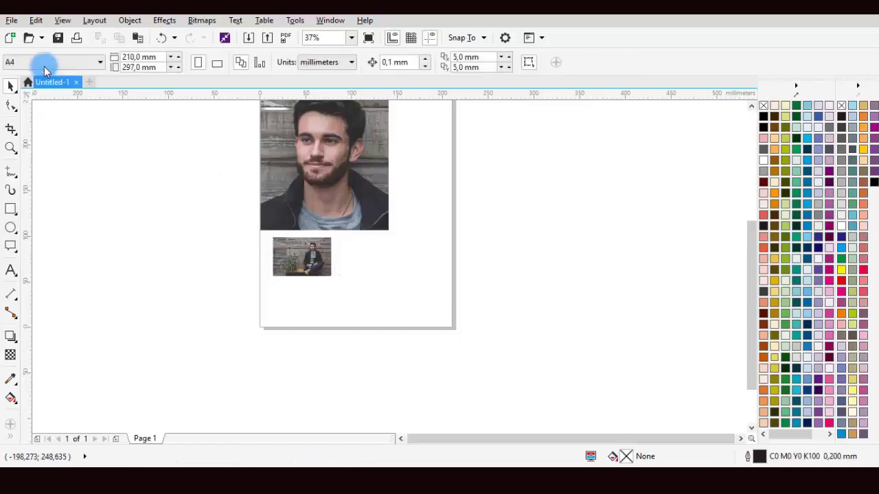
Import all three images from the folder in one go, placing each as a small picture in the free area below the large portrait.
left_click(10, 19)
left_click(64, 224)
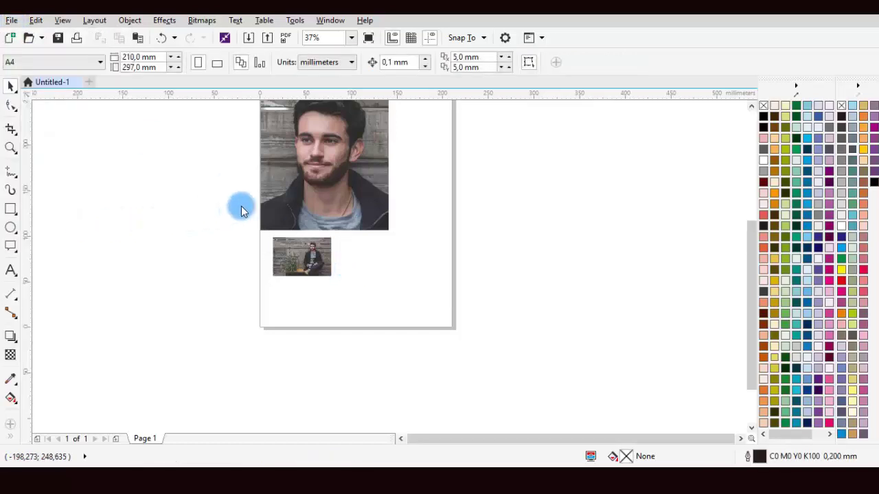
left_click_drag(334, 210, 121, 141)
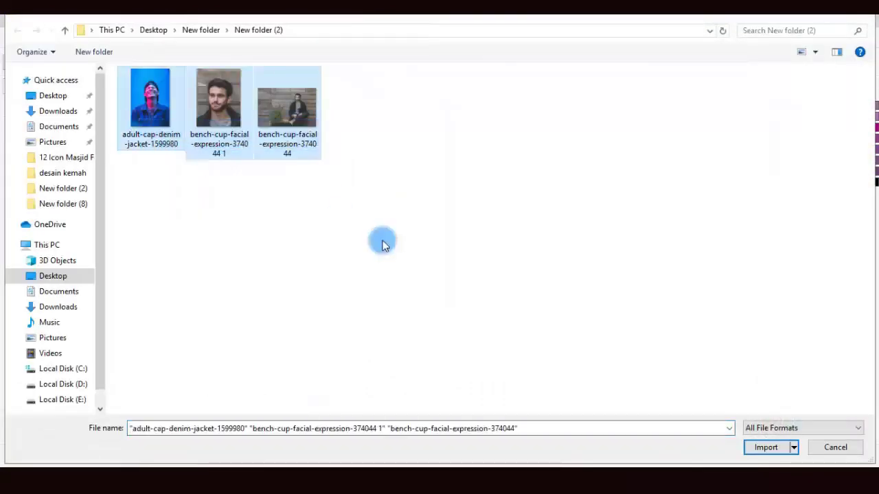
left_click(763, 447)
left_click_drag(369, 263, 376, 288)
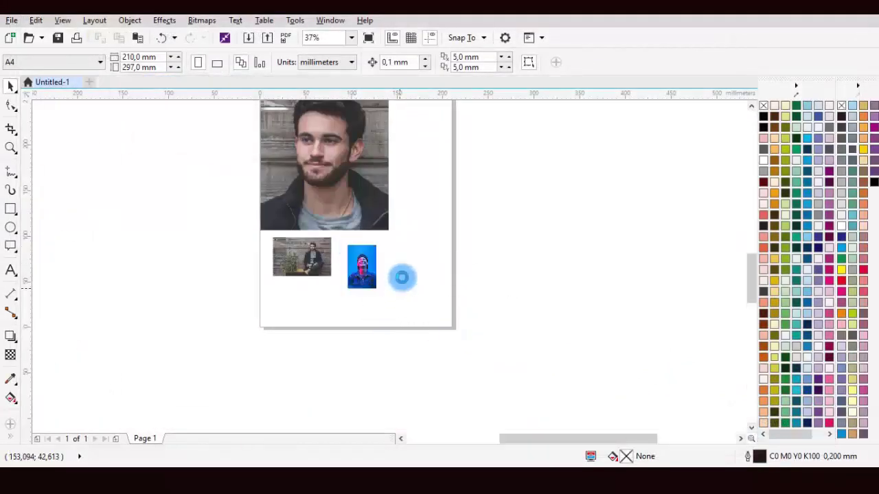
left_click_drag(396, 246, 433, 294)
left_click_drag(280, 295, 333, 328)
left_click(363, 317)
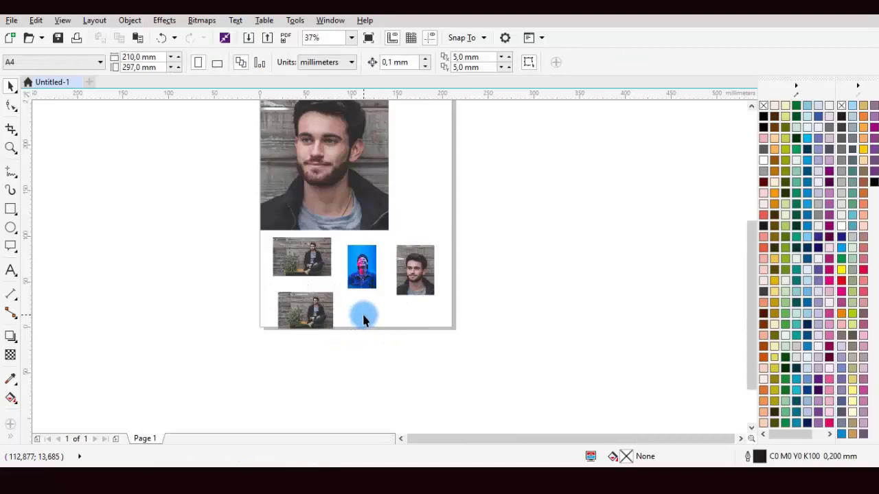
scroll(364, 319, "down", 1)
scroll(373, 286, "up", 1)
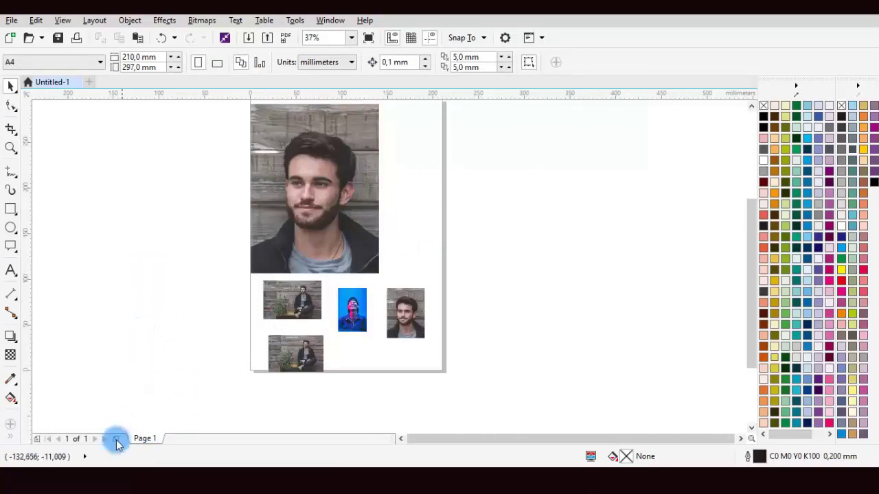
Switch to File Explorer, copy all three image files, and paste them into the CorelDRAW drawing.
left_click(110, 467)
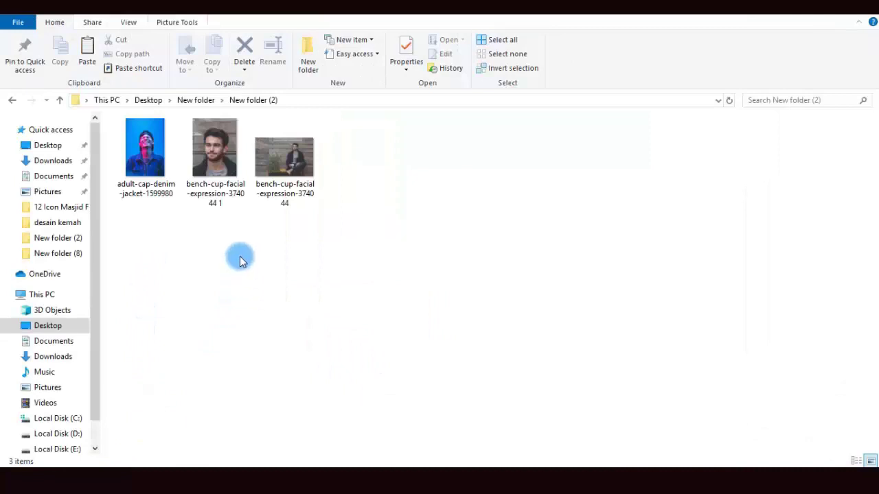
left_click_drag(318, 264, 144, 175)
right_click(154, 172)
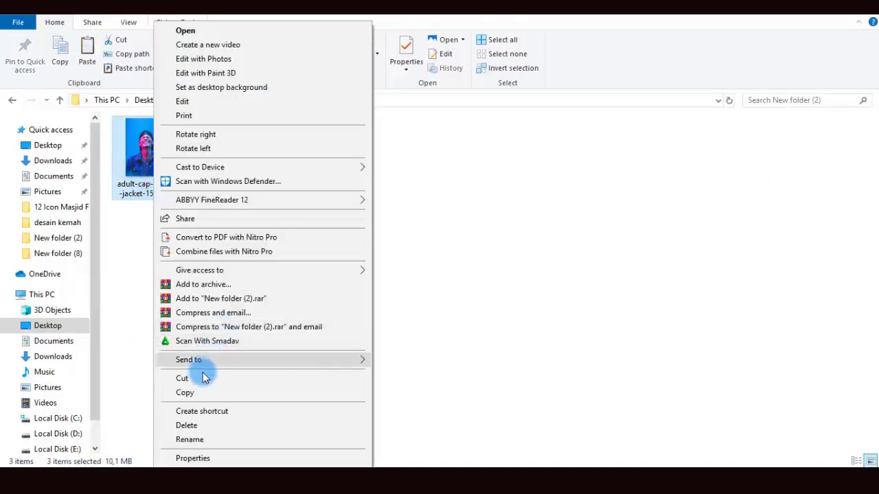
left_click(185, 392)
key("alt+Tab")
right_click(503, 258)
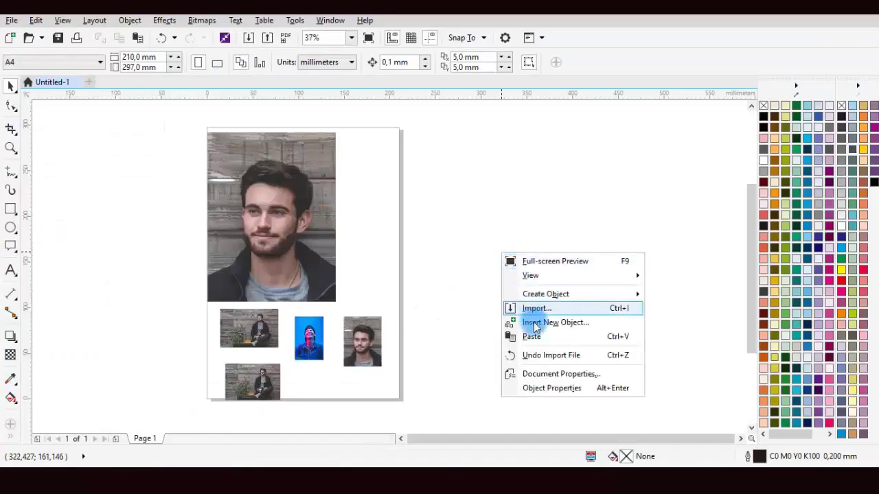
left_click(540, 337)
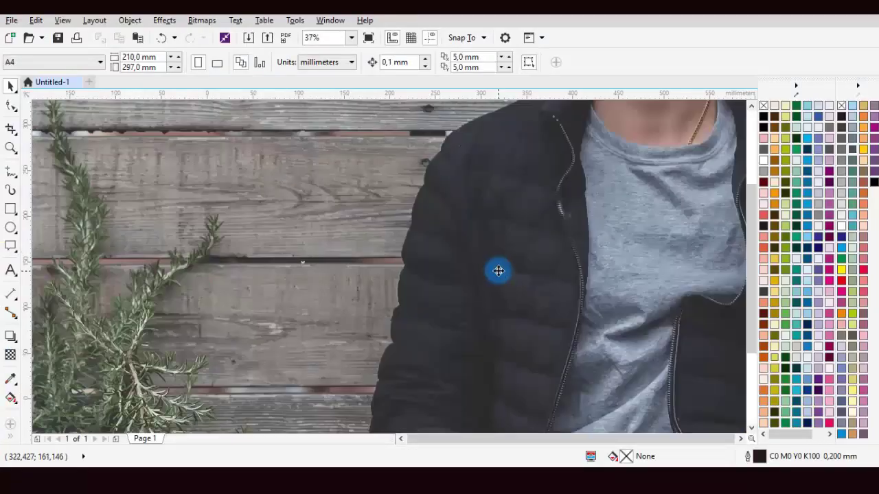
scroll(448, 238, "down", 4)
scroll(447, 238, "down", 2)
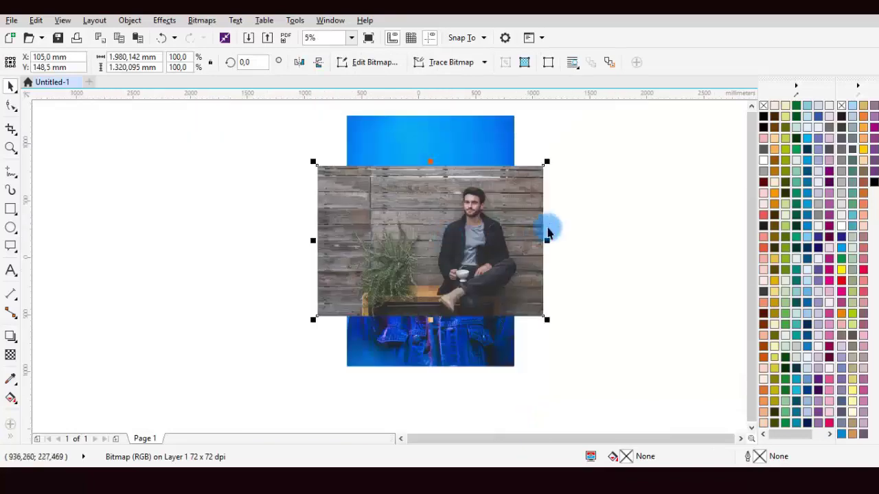
Scale the pasted bench photo to about 414 × 276 mm, shrink the blue denim-jacket photo, and arrange both around the page.
left_click_drag(544, 166, 447, 288)
left_click(489, 345)
left_click_drag(507, 358, 373, 197)
left_click_drag(363, 131, 412, 266)
left_click_drag(357, 302, 445, 285)
scroll(458, 260, "up", 5)
scroll(280, 221, "down", 3)
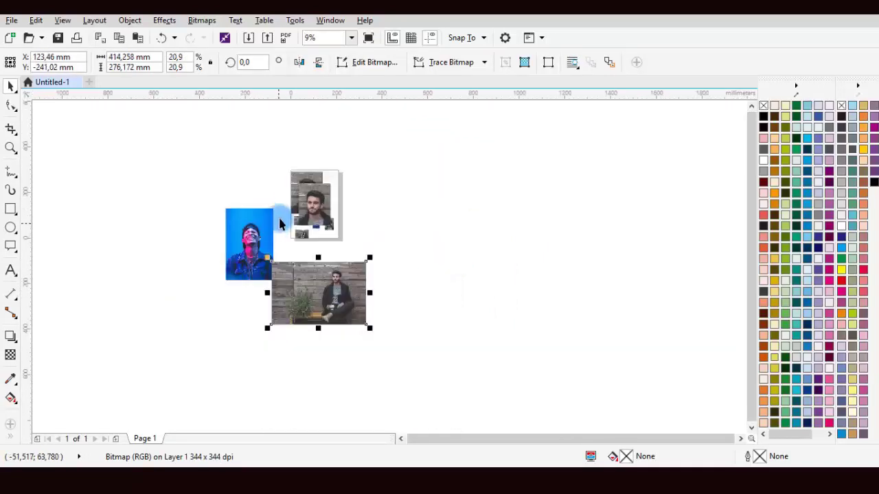
scroll(291, 202, "up", 3)
scroll(273, 195, "down", 2)
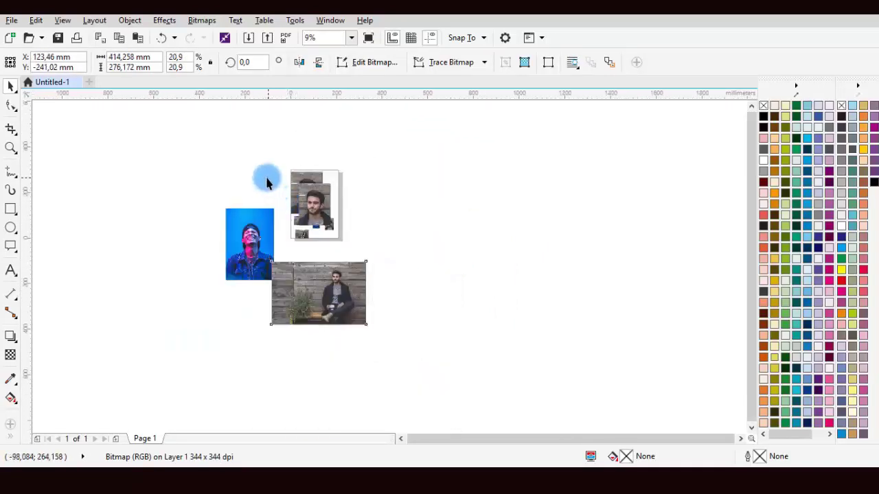
Select all the images in the drawing and delete them.
left_click_drag(167, 153, 408, 337)
right_click(331, 302)
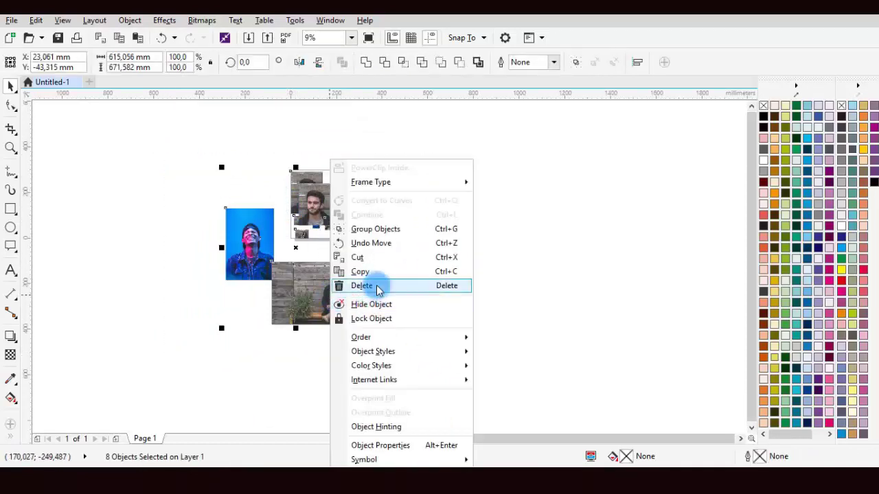
left_click(362, 285)
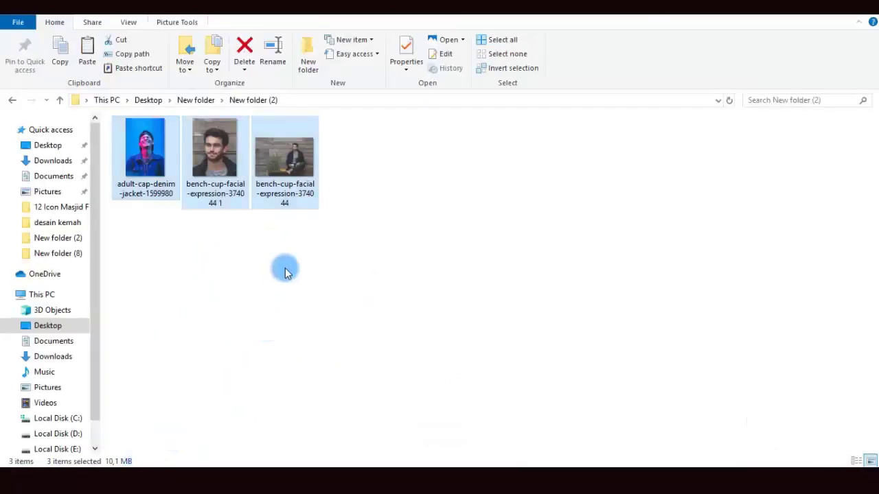
Bring bench-cup-facial-expression-374044 directly from File Explorer into the drawing, scale it to about 516 × 344 mm, and place it beside the page.
left_click(286, 271)
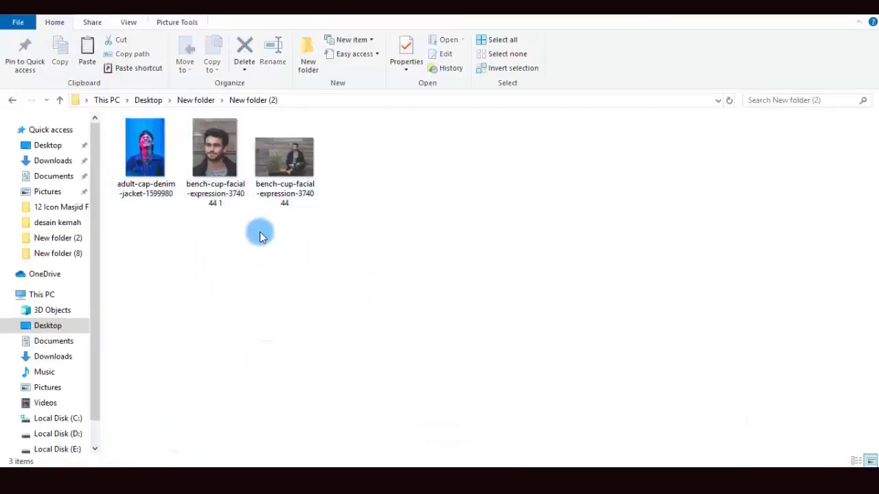
left_click(290, 171)
left_click_drag(294, 173, 217, 448)
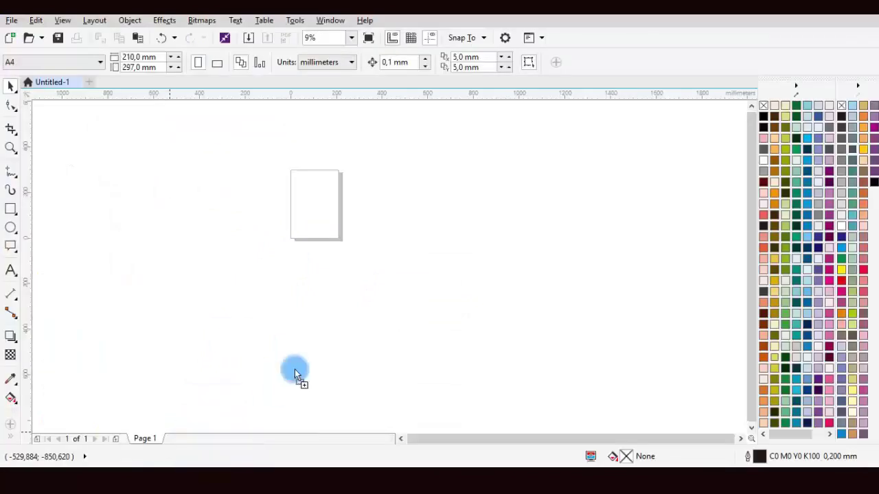
left_click_drag(295, 373, 307, 195)
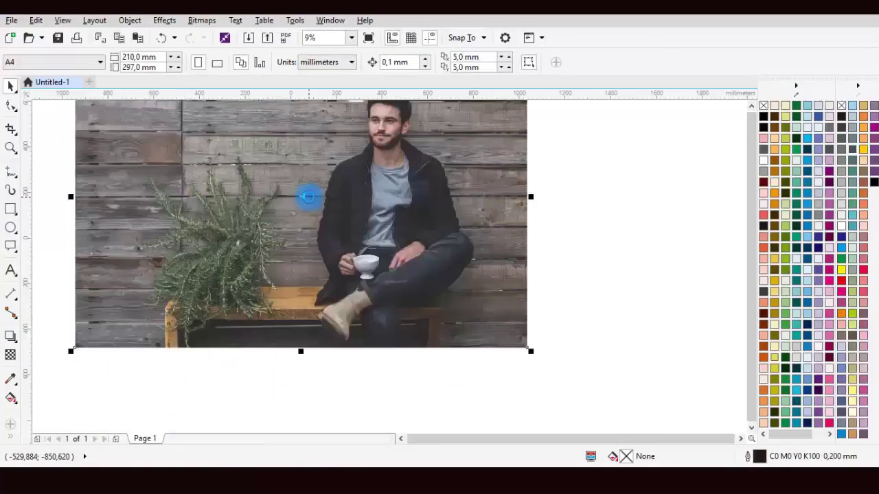
left_click_drag(528, 348, 202, 197)
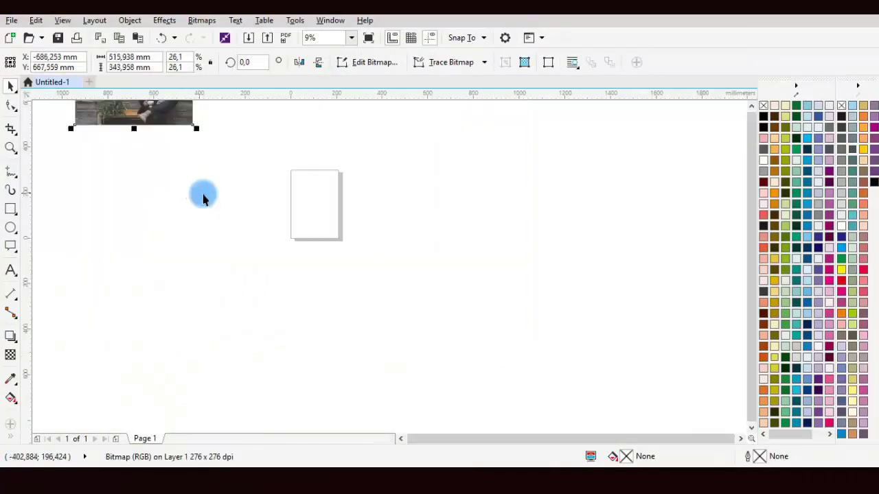
left_click_drag(163, 114, 259, 252)
left_click(359, 238)
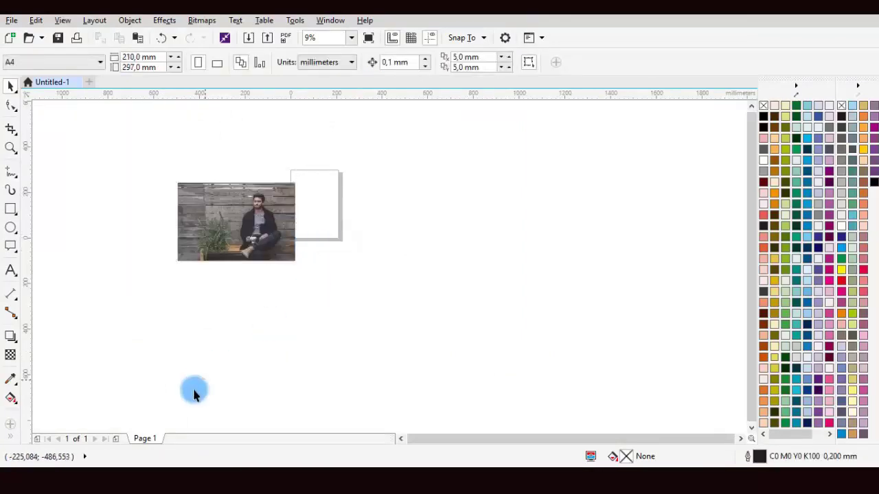
Bring adult-cap-denim-jacket-1599980 directly from File Explorer into the drawing, scale it to about 222 × 333 mm, and move it over the page.
key("alt+Tab")
left_click(151, 176)
left_click_drag(151, 176, 318, 208)
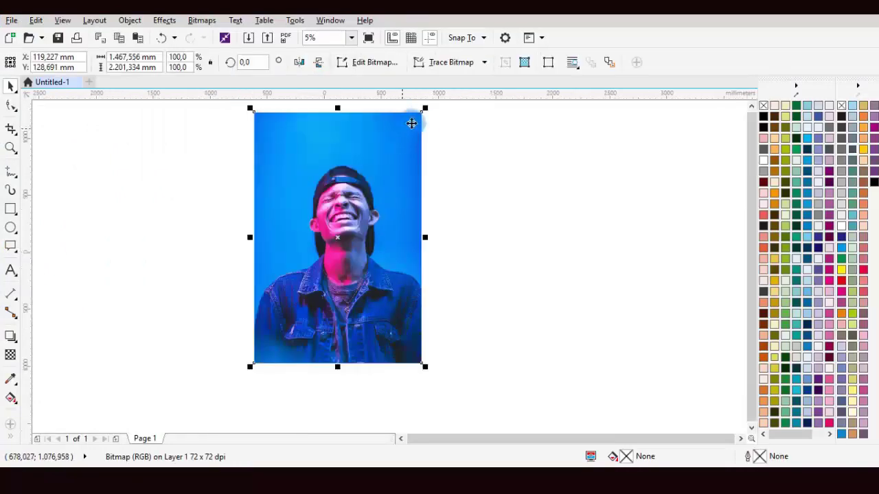
left_click_drag(425, 108, 306, 323)
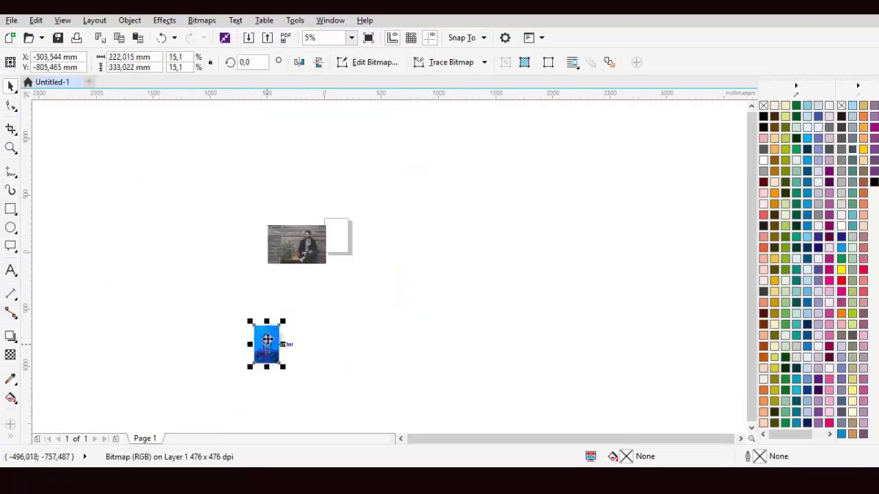
left_click_drag(271, 347, 339, 240)
scroll(339, 239, "up", 3)
left_click(407, 228)
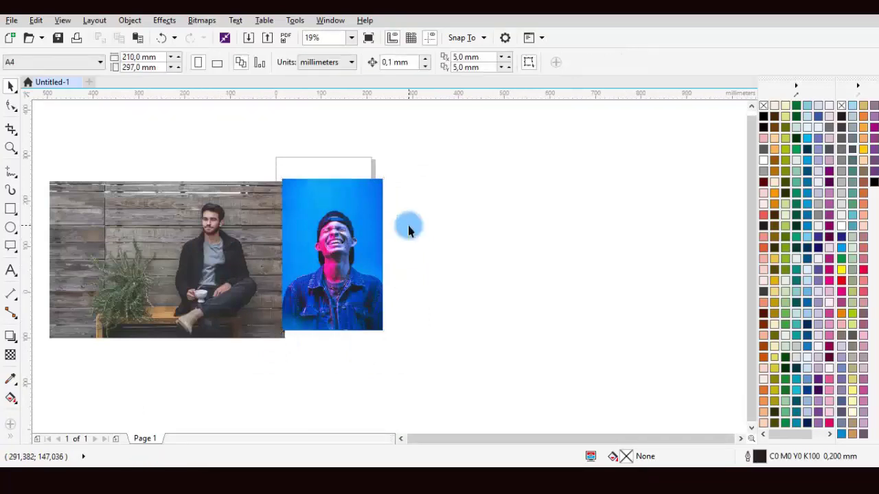
Select both photos in the drawing and delete them.
left_click_drag(39, 142, 410, 380)
right_click(337, 145)
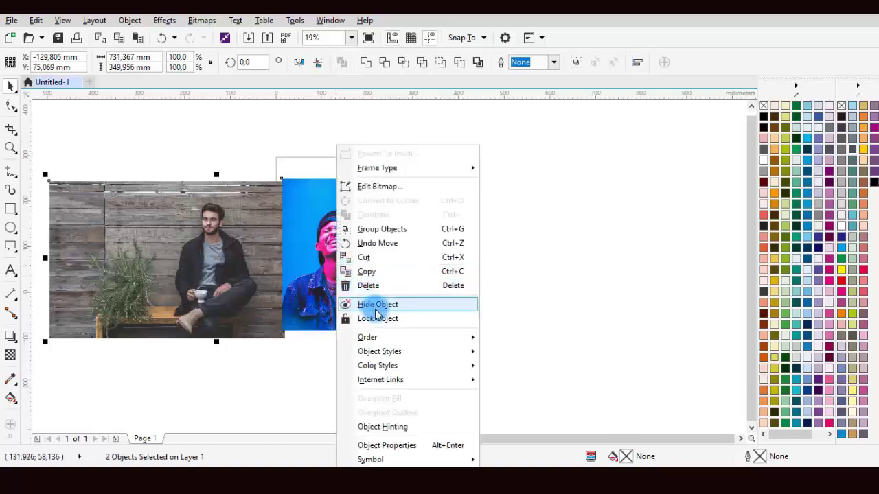
left_click(393, 286)
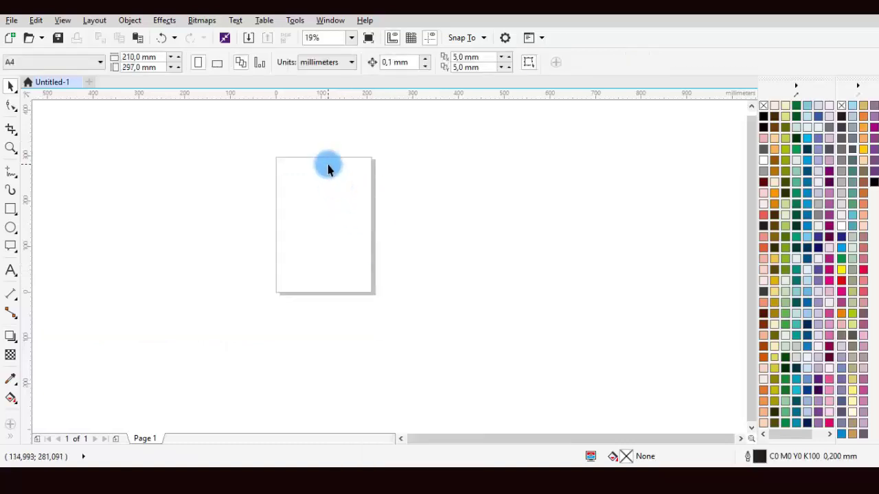
scroll(328, 168, "up", 2)
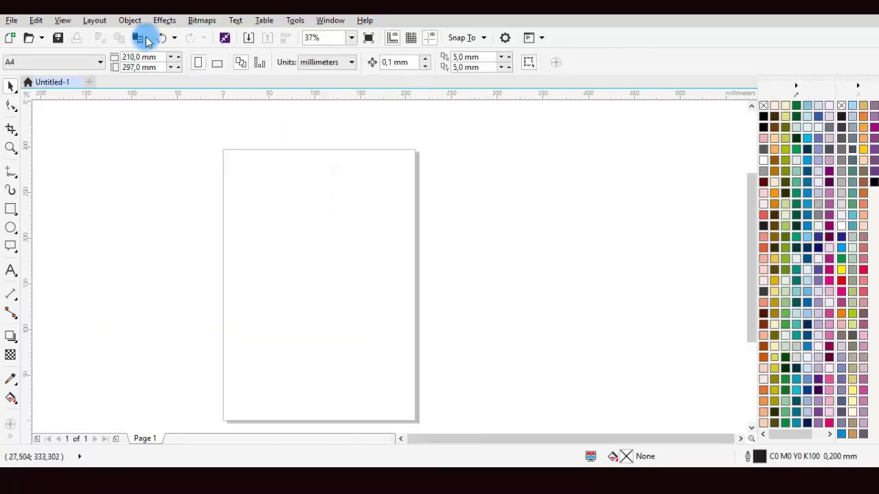
left_click(165, 22)
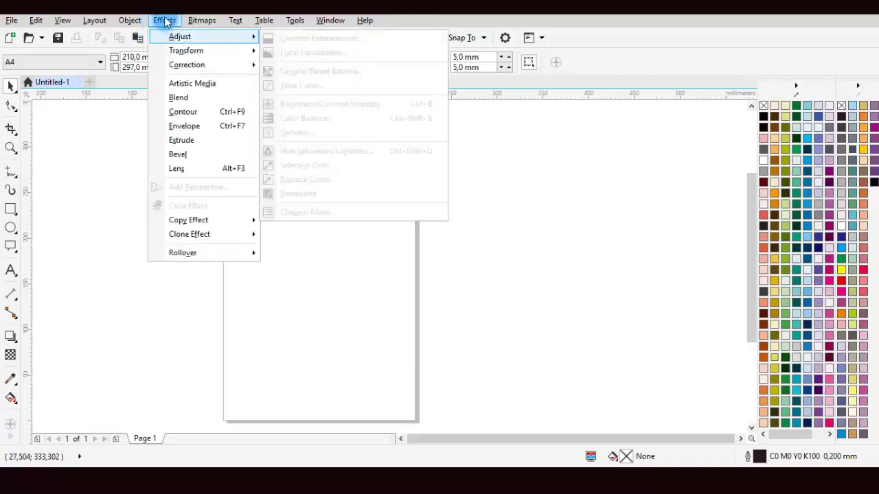
left_click(122, 135)
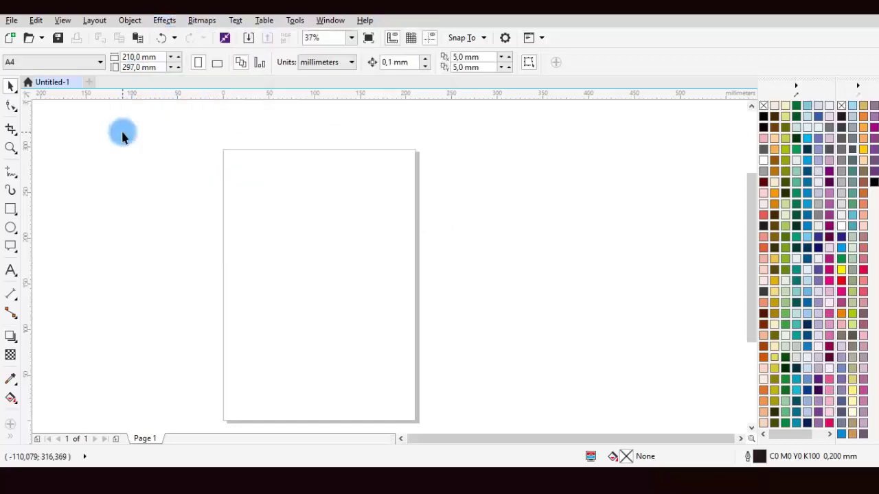
left_click(130, 21)
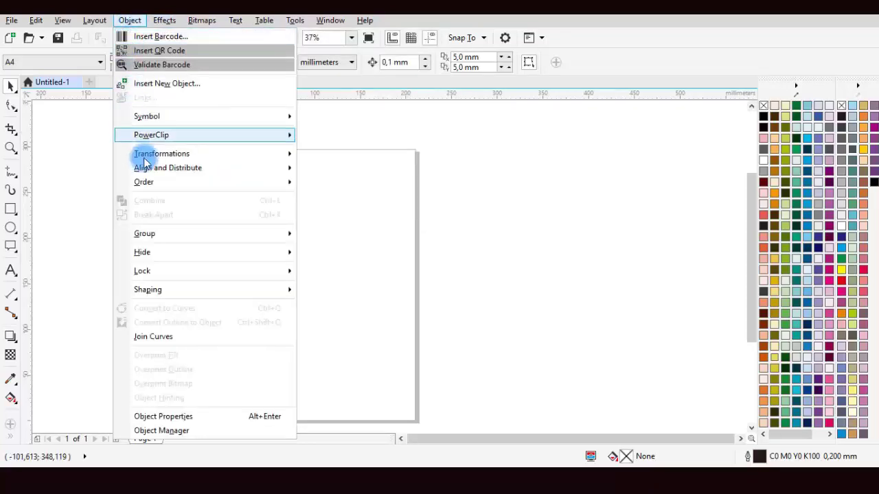
mouse_move(164, 134)
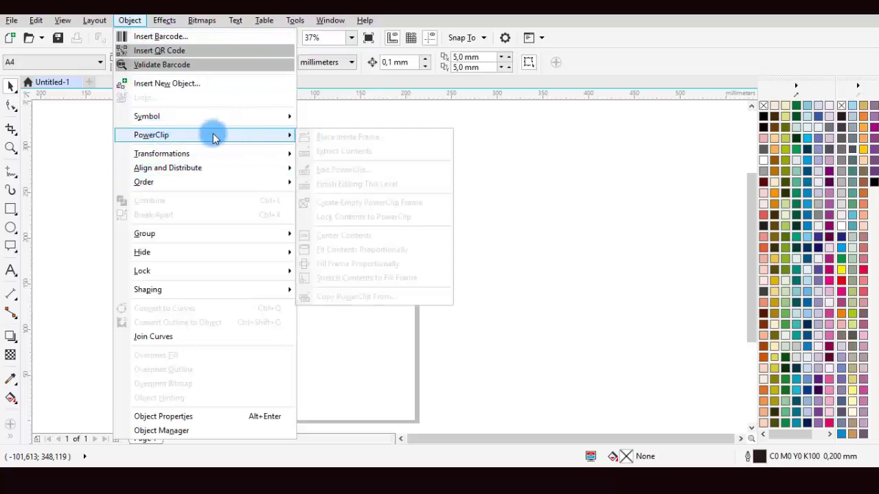
left_click(93, 142)
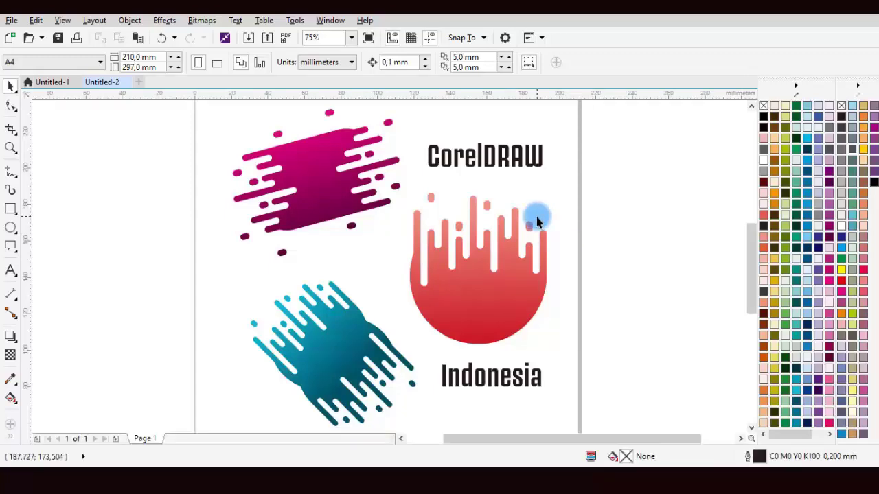
Import bench-cup-facial-expression-374044 at about 73 × 49 mm and place it across the page's right edge, beside the CorelDRAW text.
left_click(12, 20)
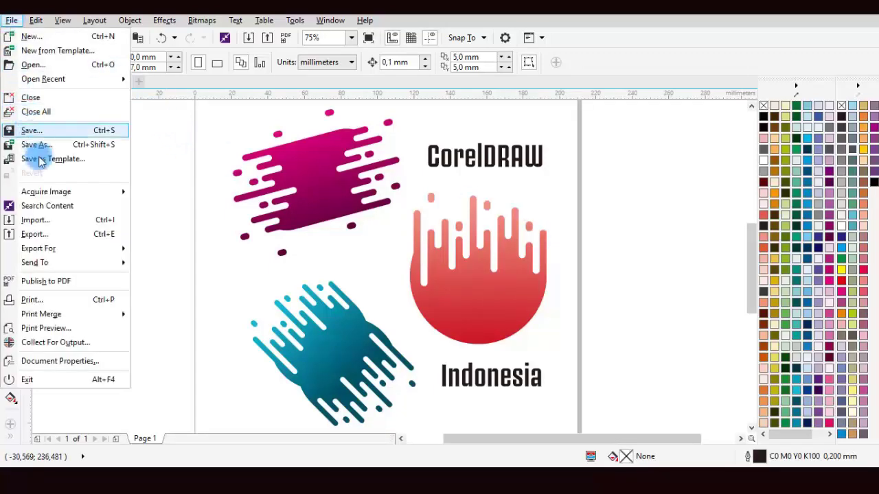
left_click(54, 219)
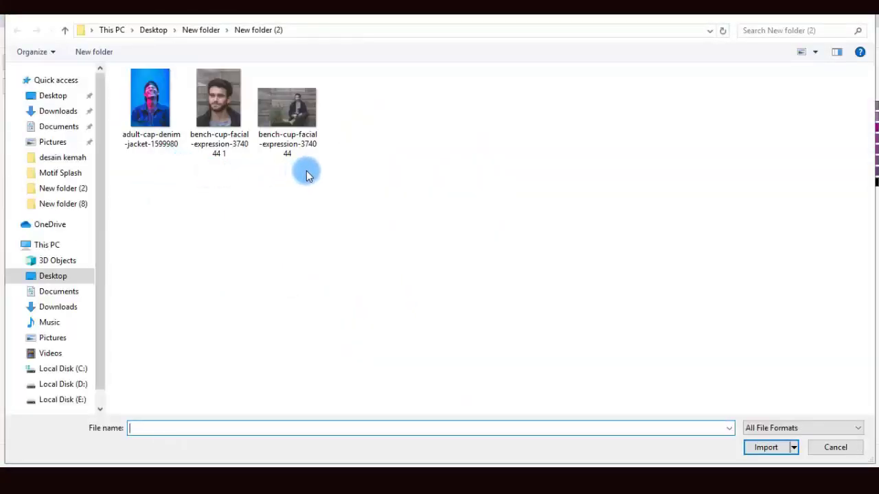
double_click(304, 148)
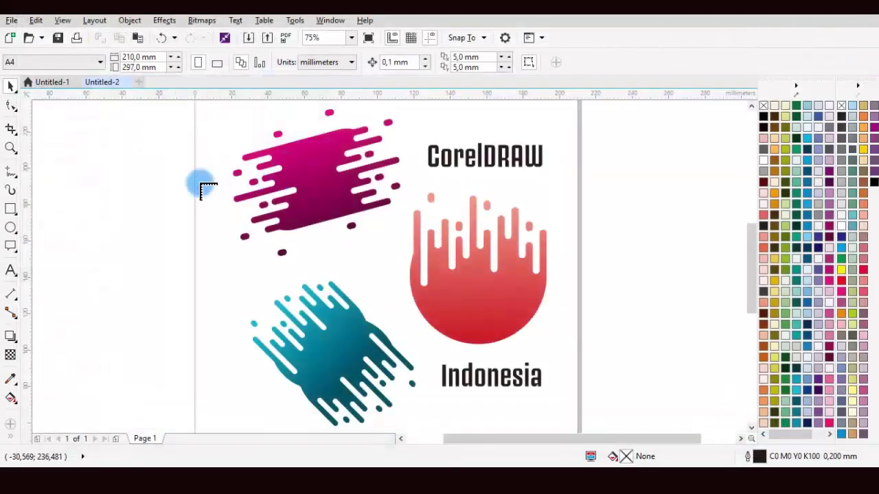
left_click_drag(74, 159, 210, 252)
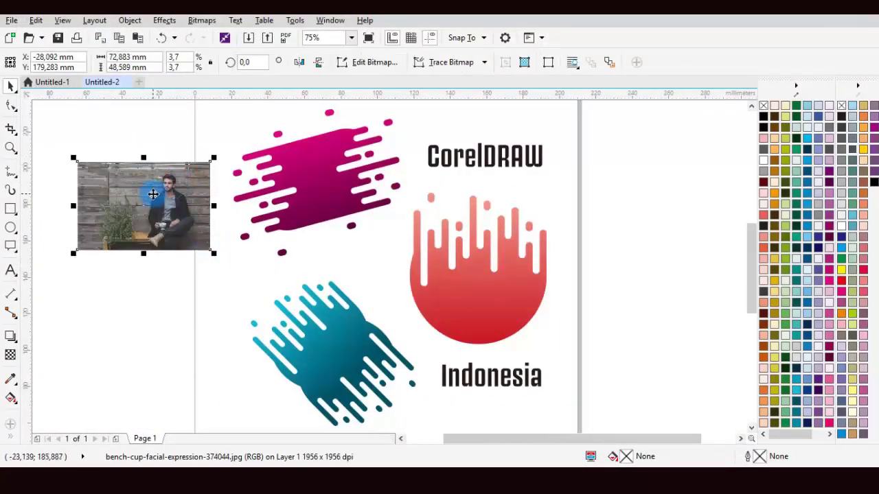
left_click_drag(153, 194, 251, 217)
left_click_drag(568, 200, 487, 160)
left_click_drag(531, 179, 623, 175)
left_click(616, 245)
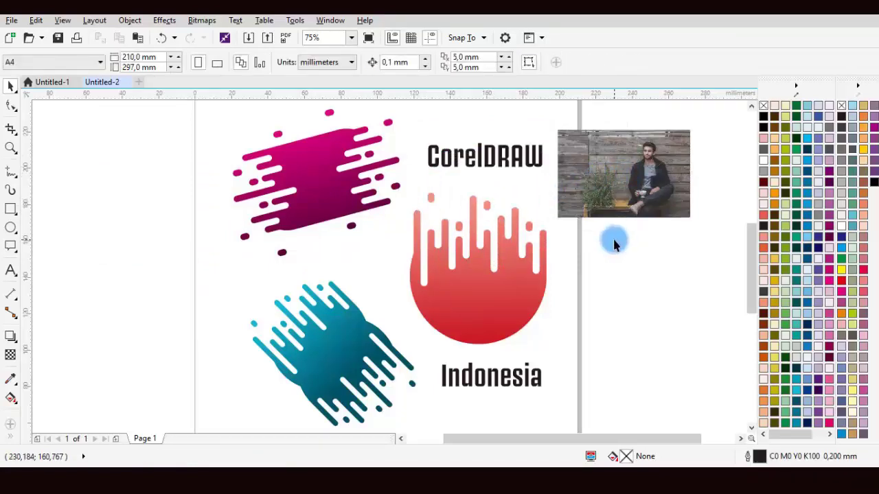
Place the bench photo inside the magenta splash shape as a PowerClip.
left_click(616, 208)
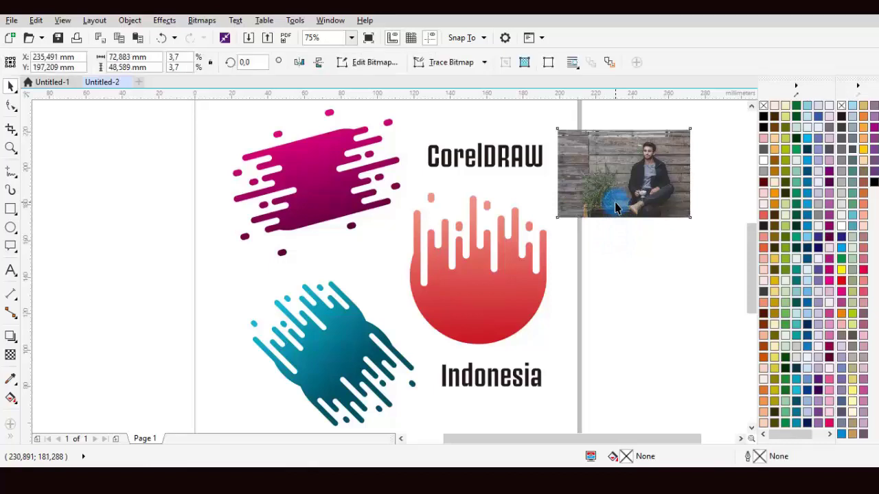
left_click(130, 20)
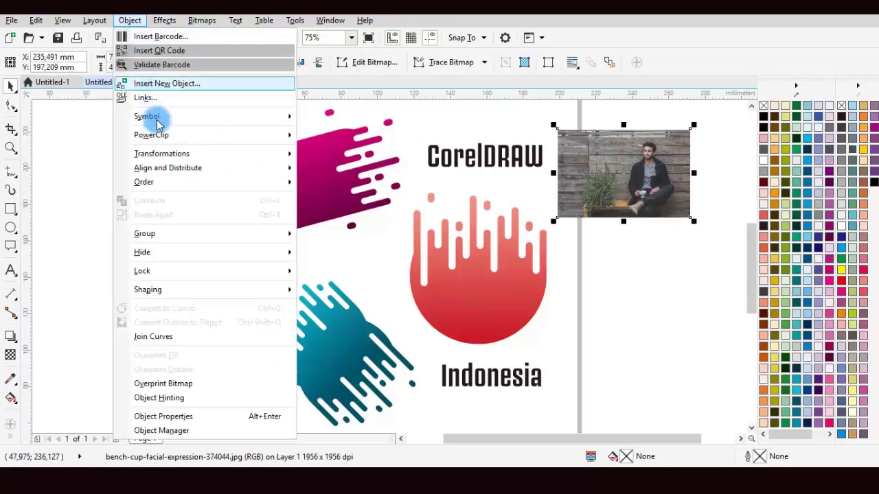
mouse_move(183, 133)
left_click(324, 138)
left_click(323, 136)
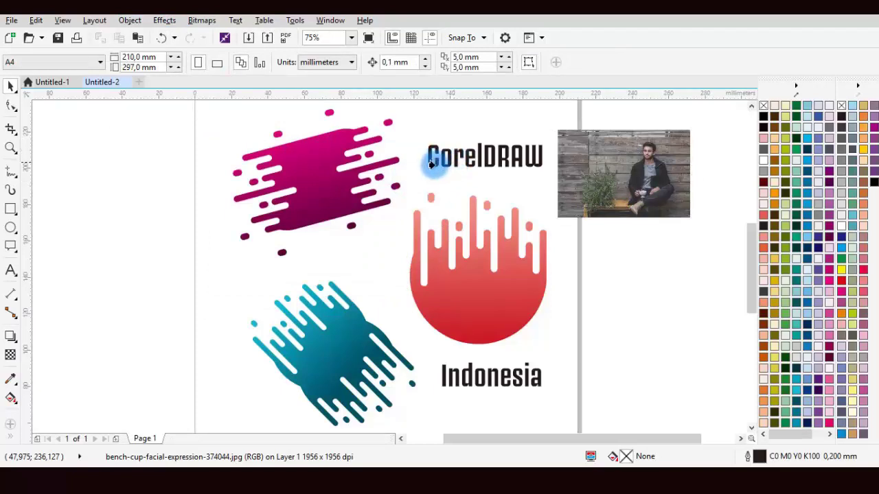
left_click(305, 167)
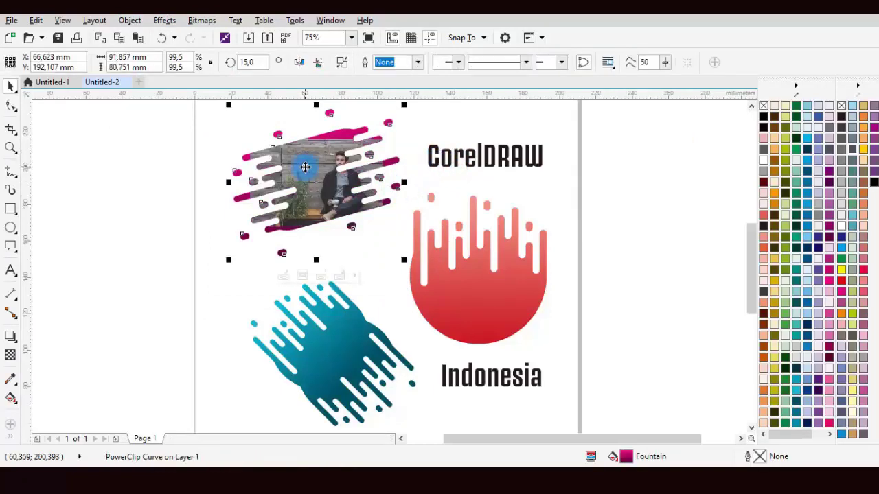
Edit the splash shape's PowerClip contents: enlarge the photo to about 134 × 89 mm, reposition it to cover the whole shape, and finish editing.
right_click(305, 168)
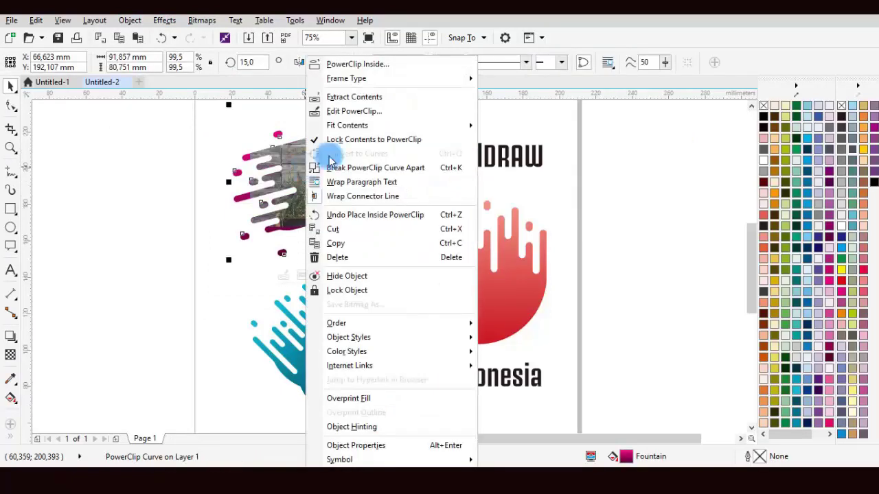
left_click(364, 111)
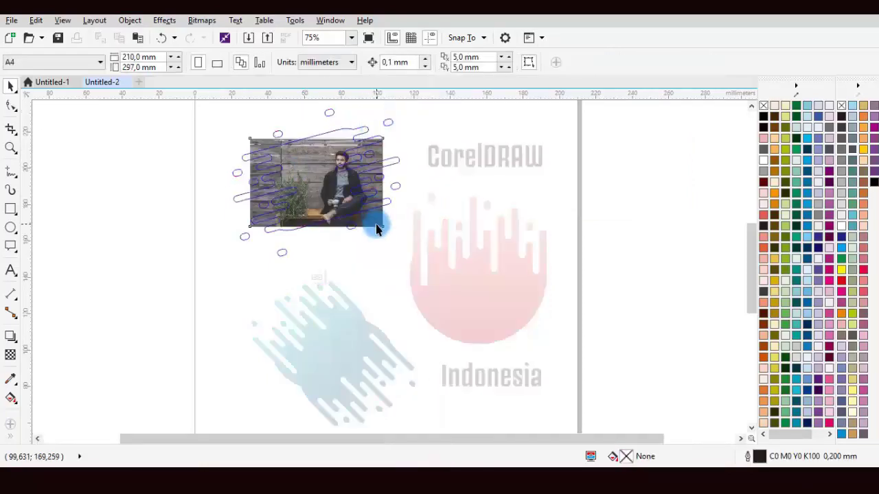
left_click(374, 223)
left_click_drag(383, 228, 441, 290)
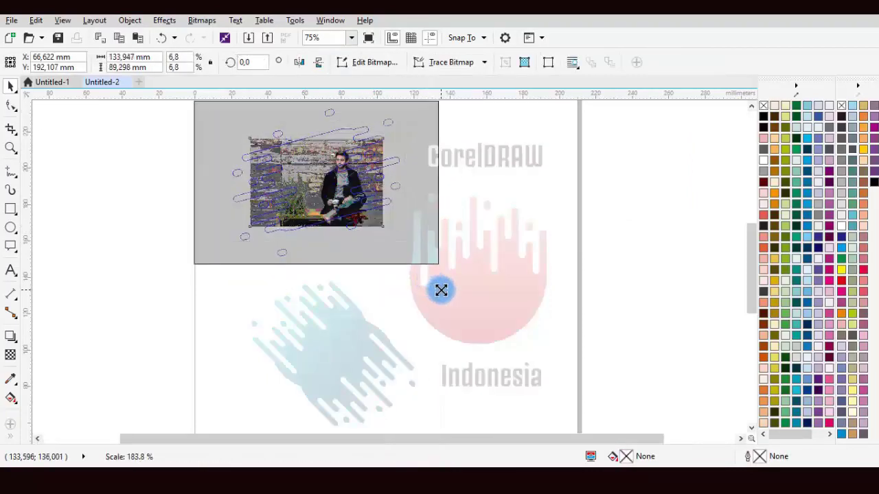
left_click_drag(414, 235, 392, 232)
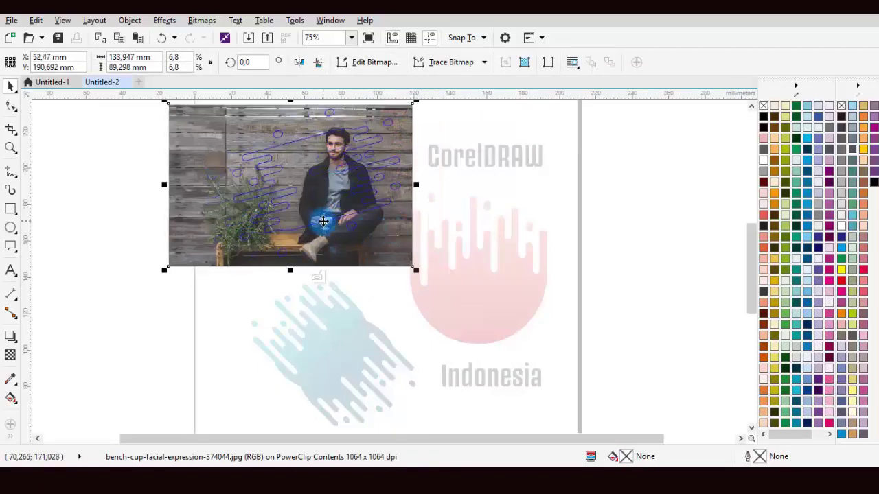
left_click_drag(332, 256, 330, 257)
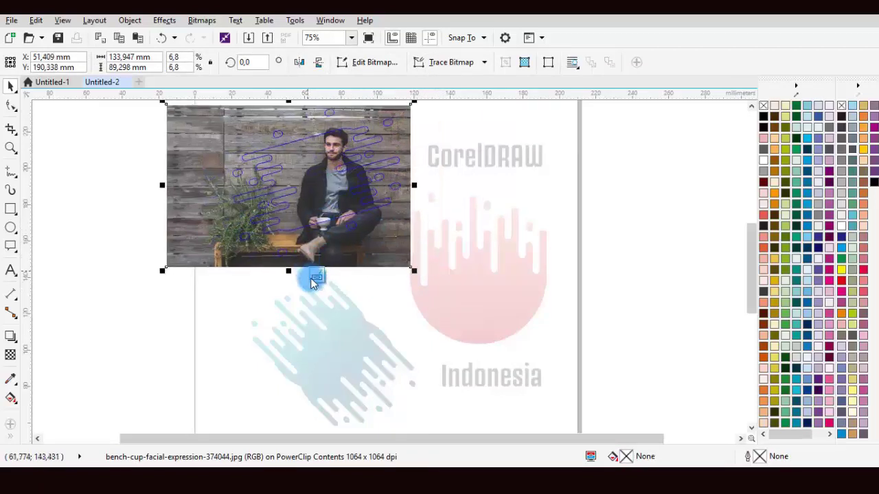
left_click(314, 281)
left_click(213, 238)
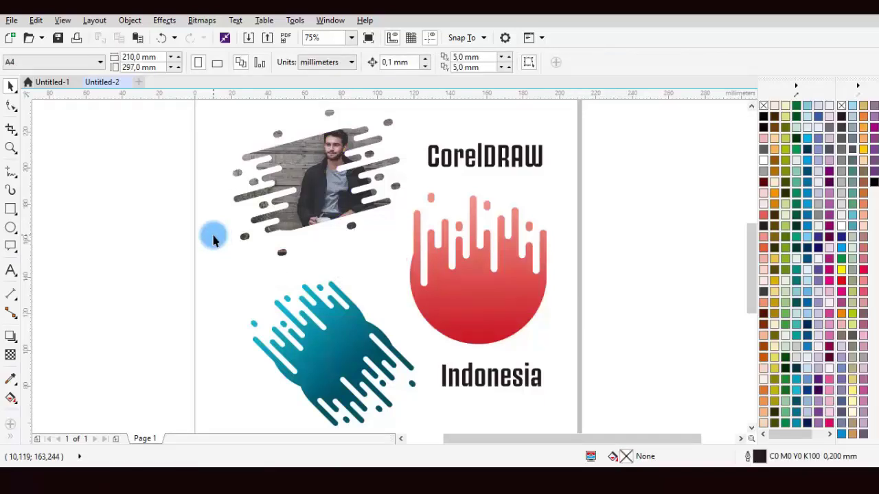
Import bench-cup-facial-expression-374044 1 at about 68 × 90 mm and place it across the page's right edge.
left_click(11, 19)
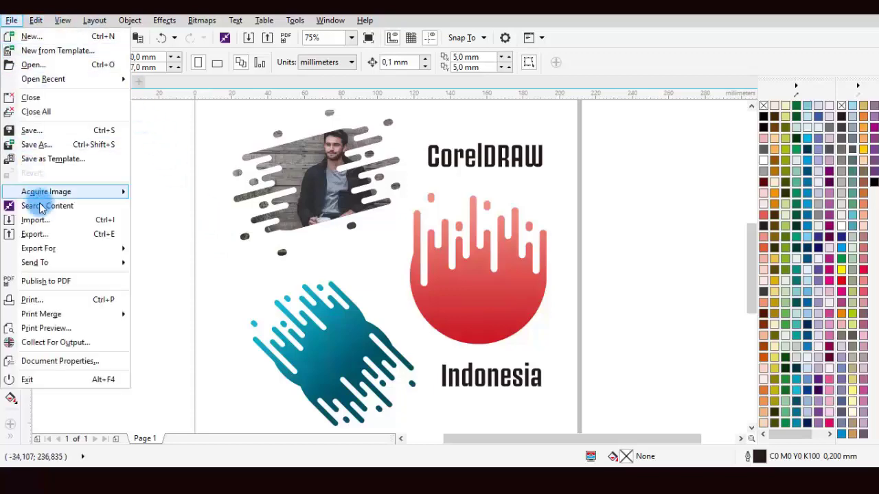
left_click(34, 220)
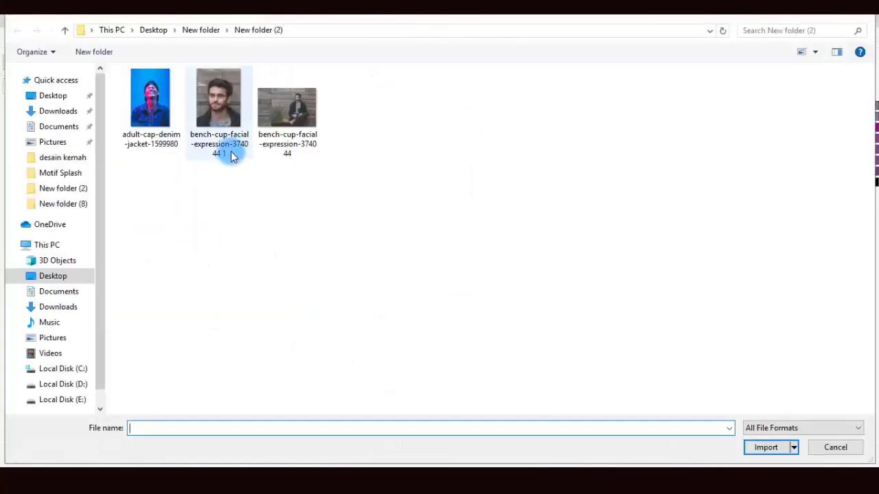
double_click(232, 152)
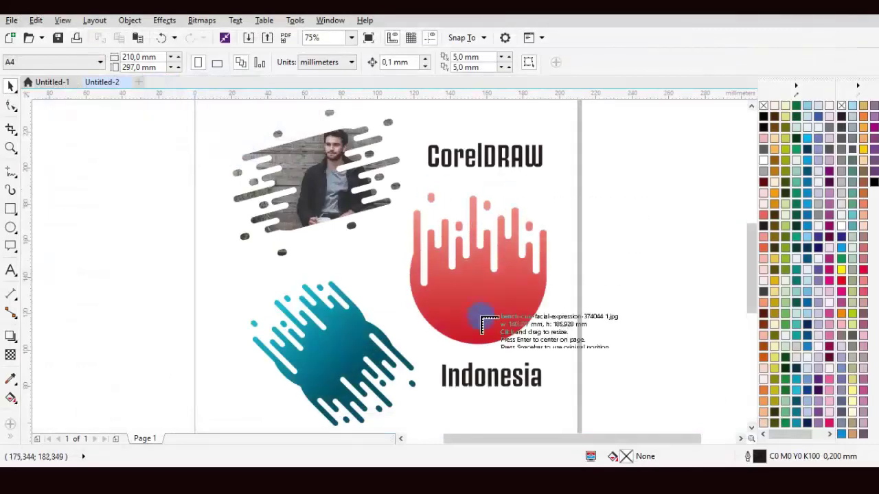
left_click_drag(423, 123, 546, 285)
left_click_drag(615, 166, 608, 161)
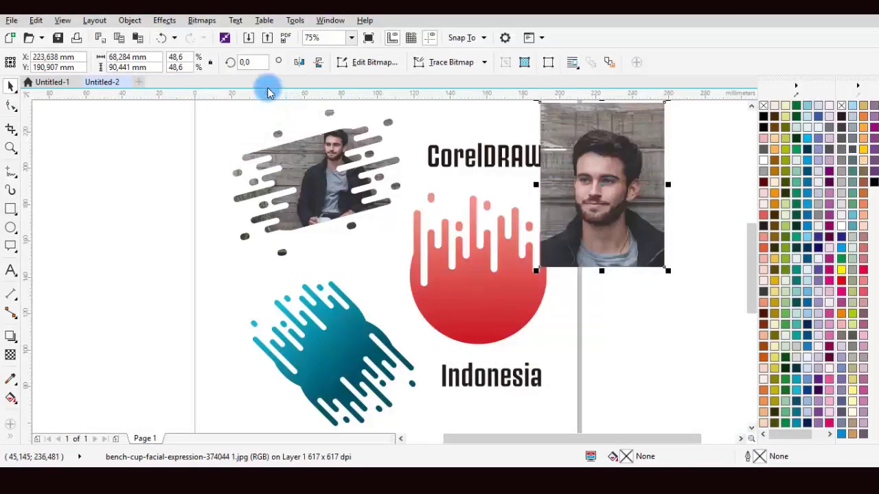
Place the close-up portrait inside the CorelDRAW text as a PowerClip.
scroll(545, 131, "up", 1)
left_click(135, 20)
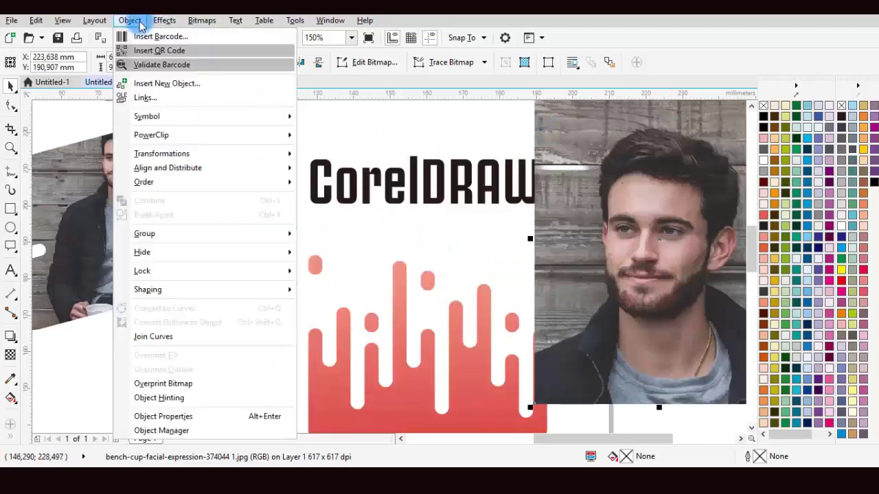
mouse_move(274, 136)
left_click(320, 135)
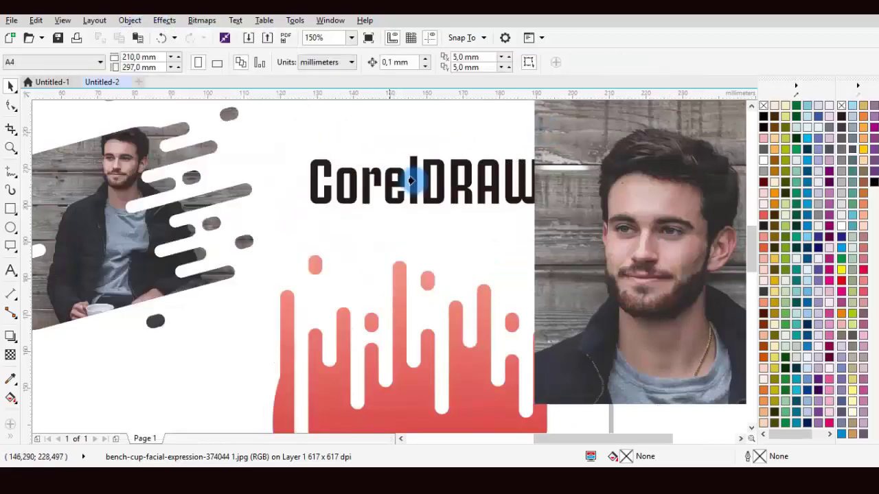
left_click(454, 163)
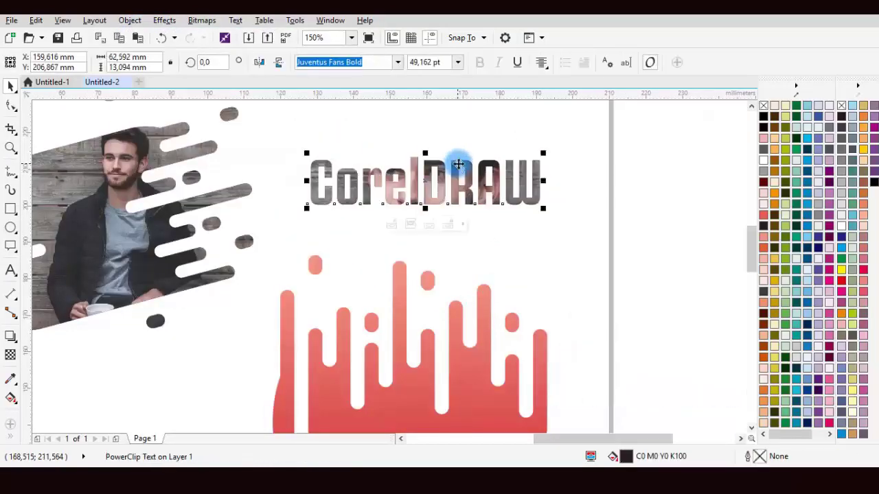
Edit the CorelDRAW text's PowerClip contents, move the portrait slightly down within the letters, and finish editing.
right_click(459, 163)
left_click(506, 166)
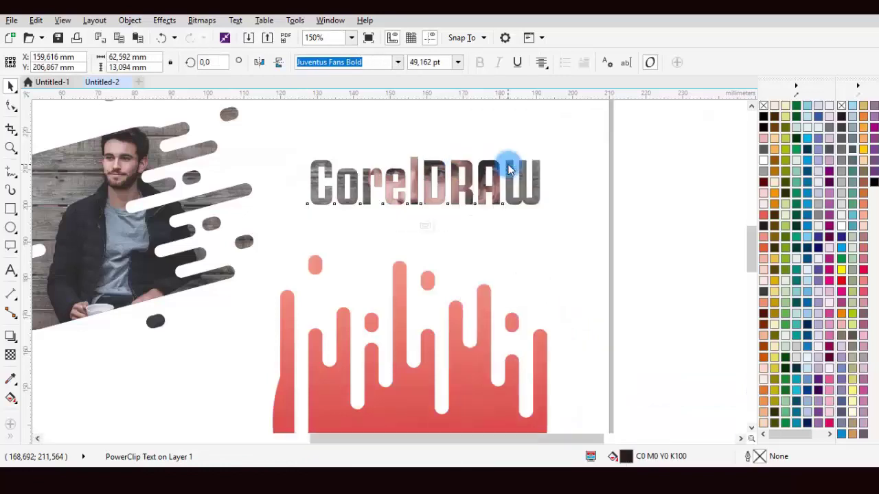
left_click(470, 243)
left_click_drag(471, 243, 474, 263)
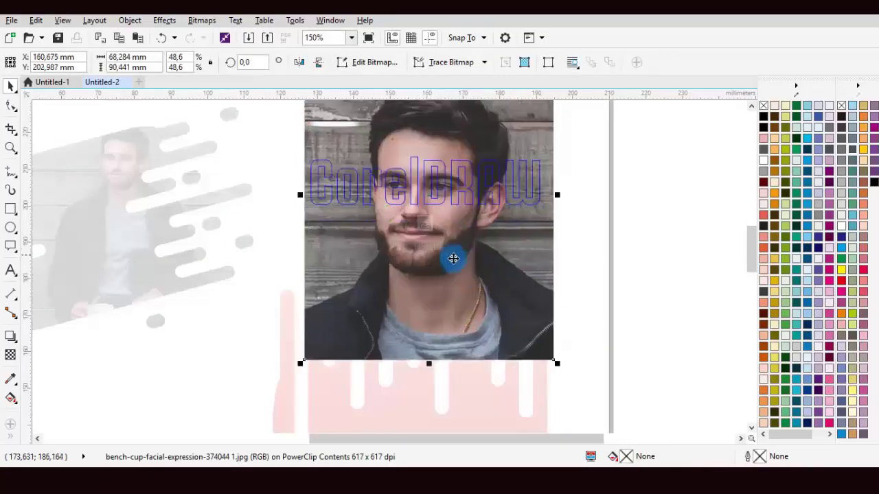
left_click(426, 226, "ctrl")
key("Escape")
scroll(435, 161, "down", 4)
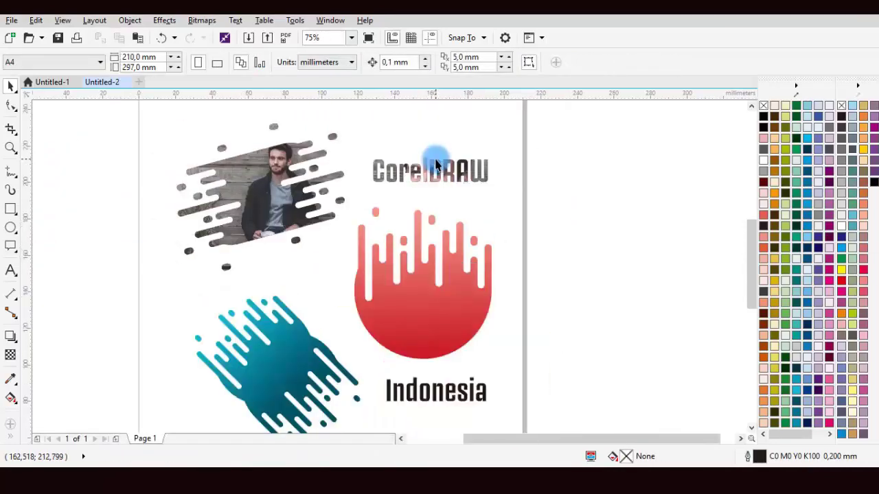
Import adult-cap-denim-jacket-1599980 at about 101 × 152 mm over the teal splash shape.
scroll(435, 186, "up", 2)
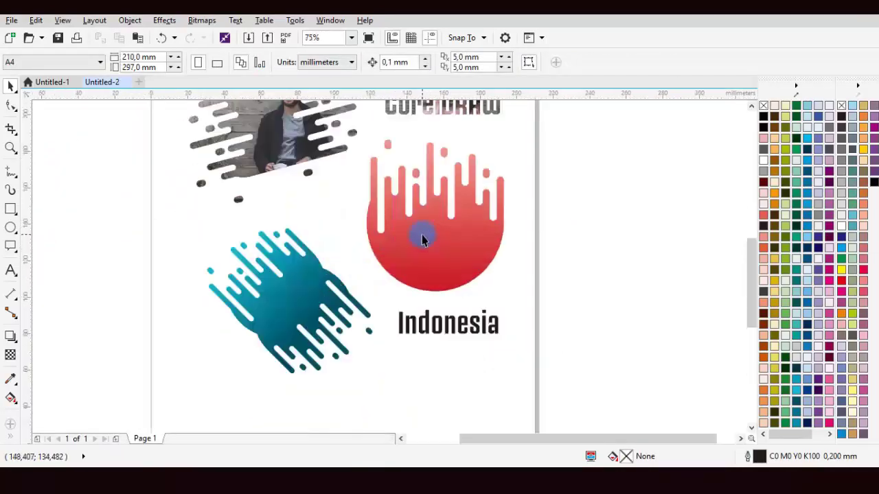
left_click(12, 20)
left_click(35, 220)
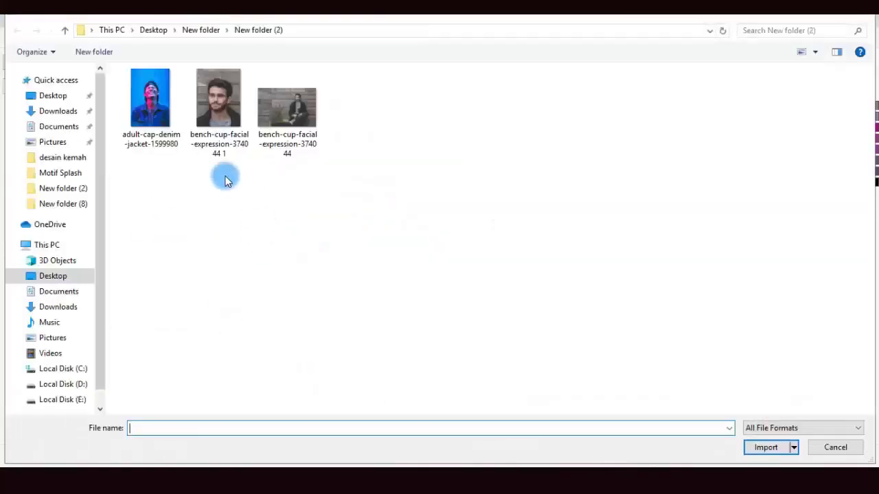
left_click(142, 137)
double_click(142, 136)
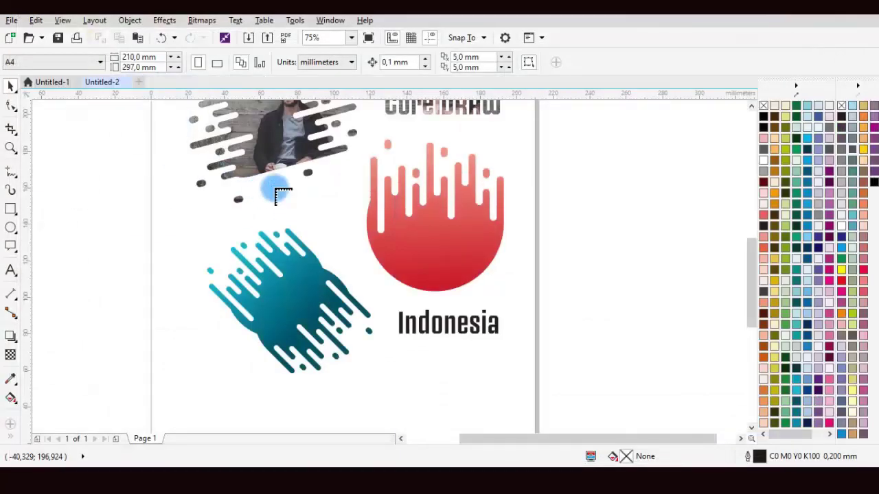
scroll(274, 191, "down", 2)
left_click_drag(212, 205, 318, 334)
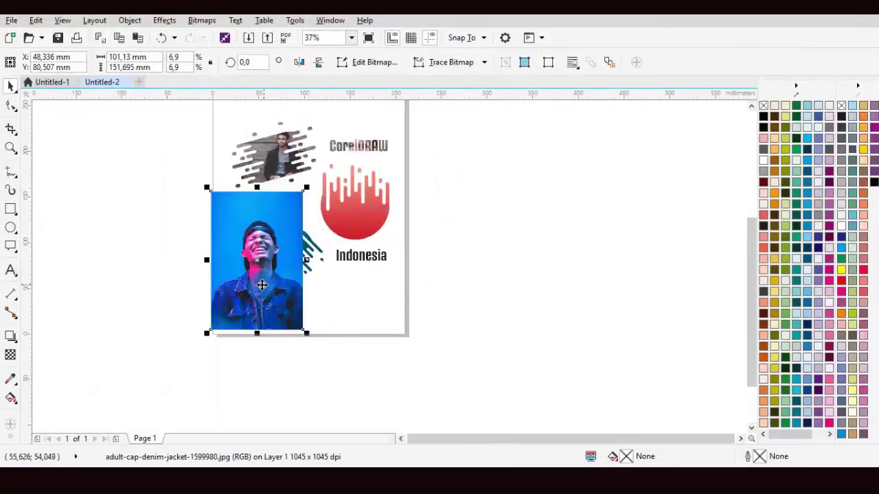
Move the denim-jacket photo off to the side of the teal splash shape and place it inside that shape as a PowerClip.
left_click_drag(255, 291, 221, 271)
left_click(130, 21)
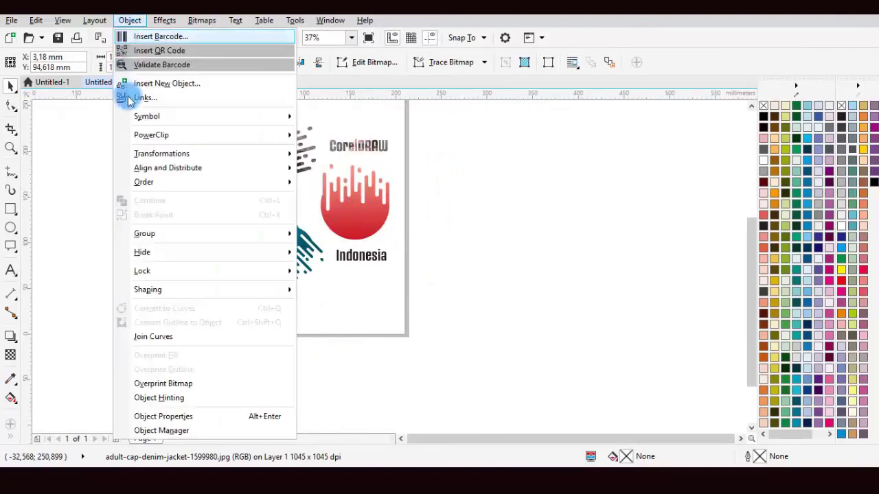
mouse_move(296, 135)
left_click(343, 135)
left_click(301, 226)
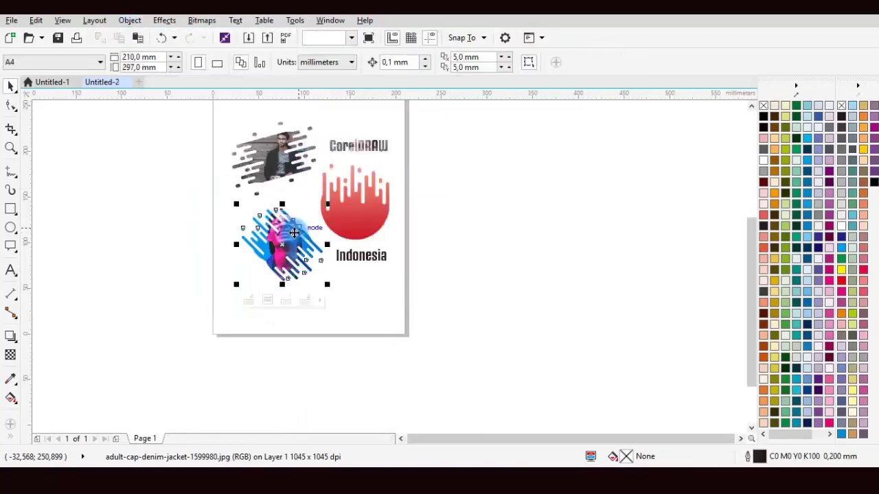
left_click(197, 196)
Examine the filled splash shapes and CorelDRAW text, and check the still unfilled red drip shape and Indonesia text.
scroll(308, 232, "down", 2)
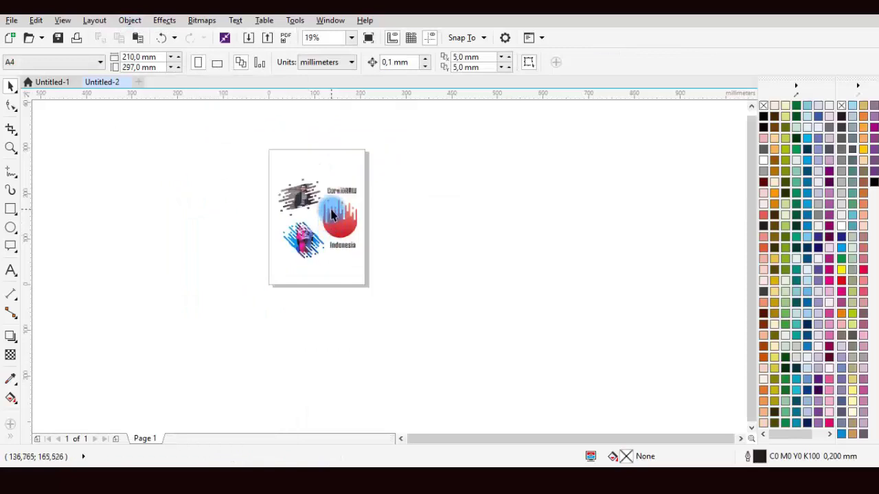
scroll(304, 161, "up", 4)
scroll(326, 157, "down", 3)
scroll(325, 156, "up", 2)
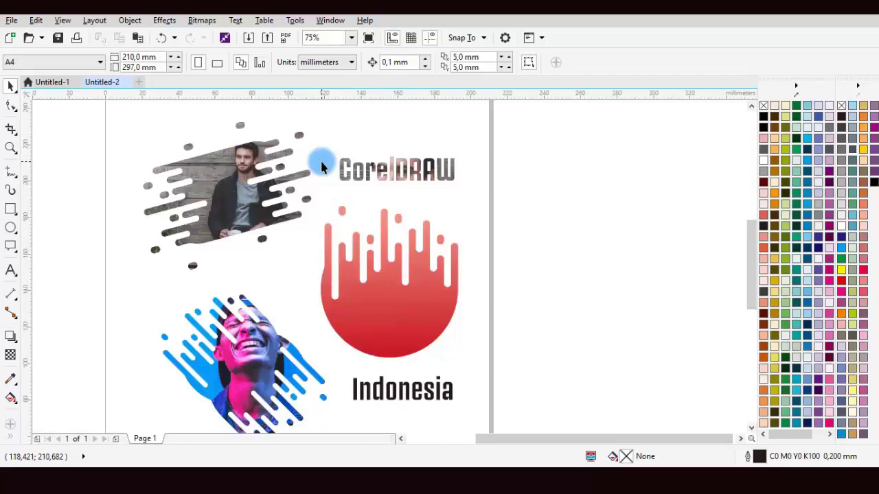
scroll(322, 167, "down", 2)
scroll(336, 227, "up", 2)
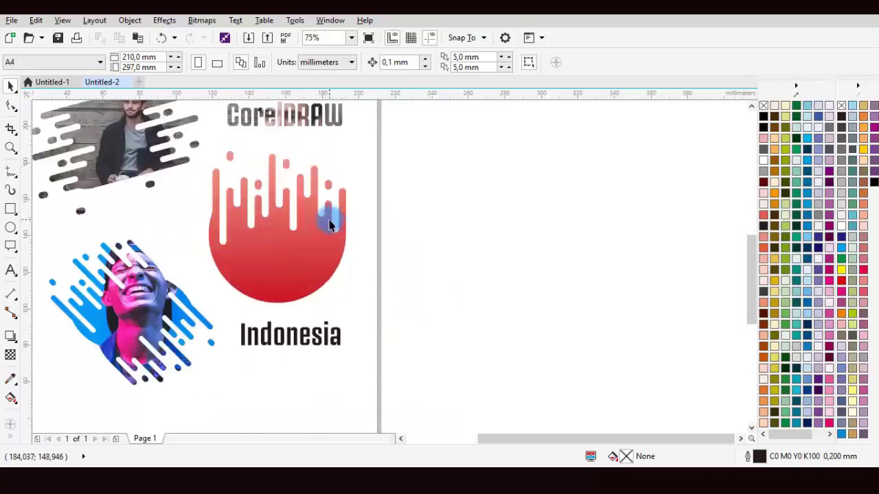
left_click(320, 233)
left_click(286, 338)
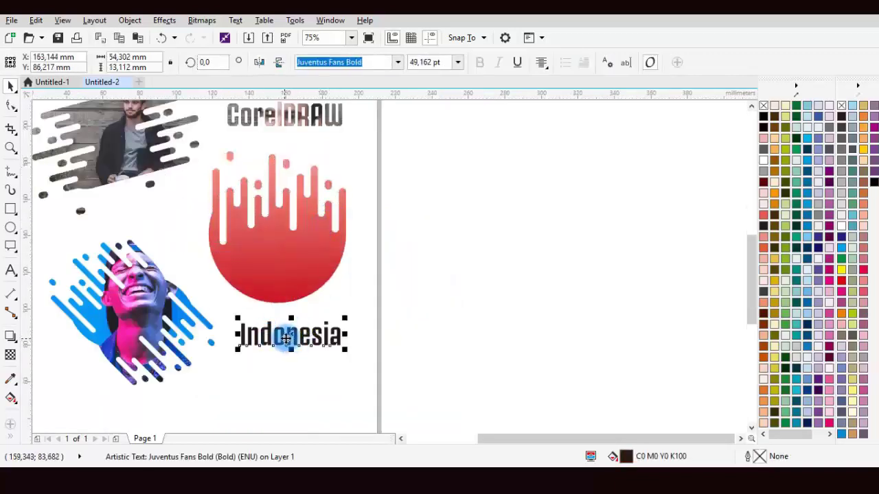
left_click(421, 204)
Import bench-cup-facial-expression-374044 1 at about 85 × 113 mm over the red drip shape and the Indonesia text.
left_click(11, 20)
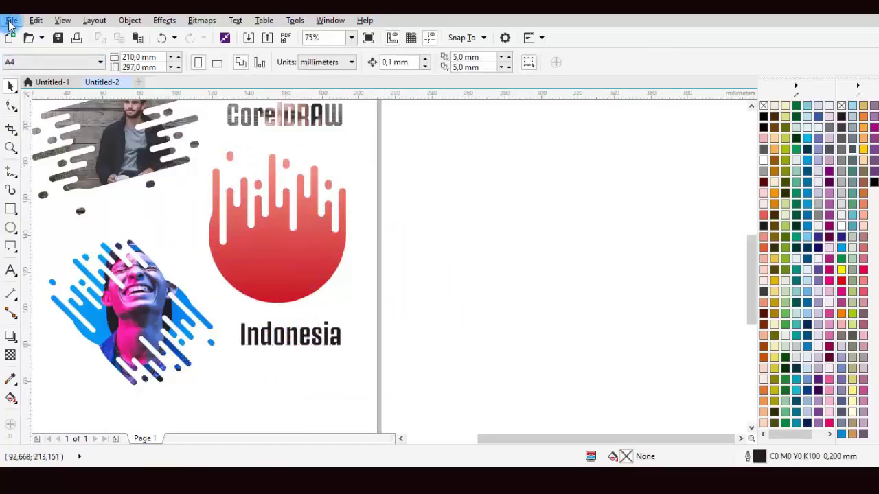
left_click(48, 220)
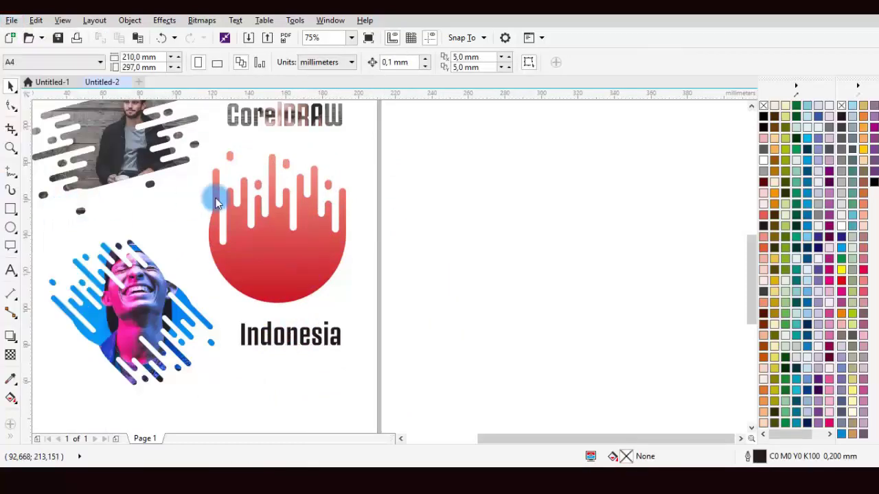
double_click(219, 122)
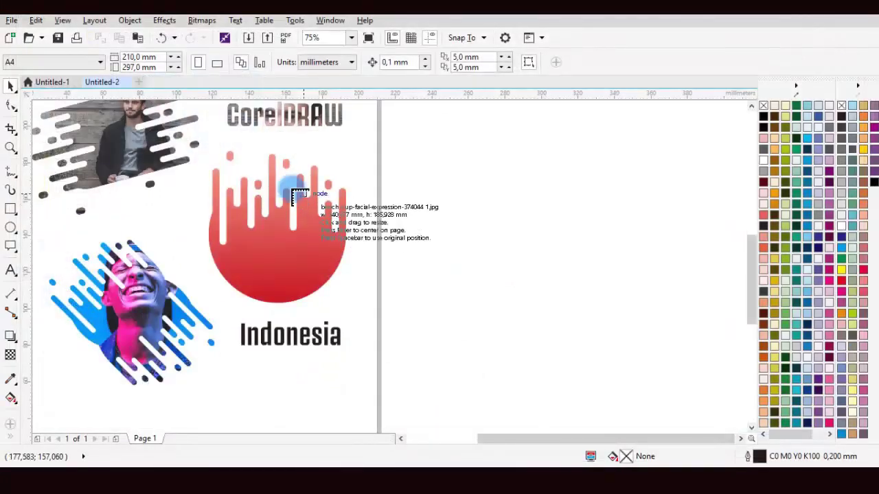
left_click_drag(198, 144, 352, 383)
Send the imported portrait to the back of the page and shift it slightly down behind the red drip shape.
right_click(297, 220)
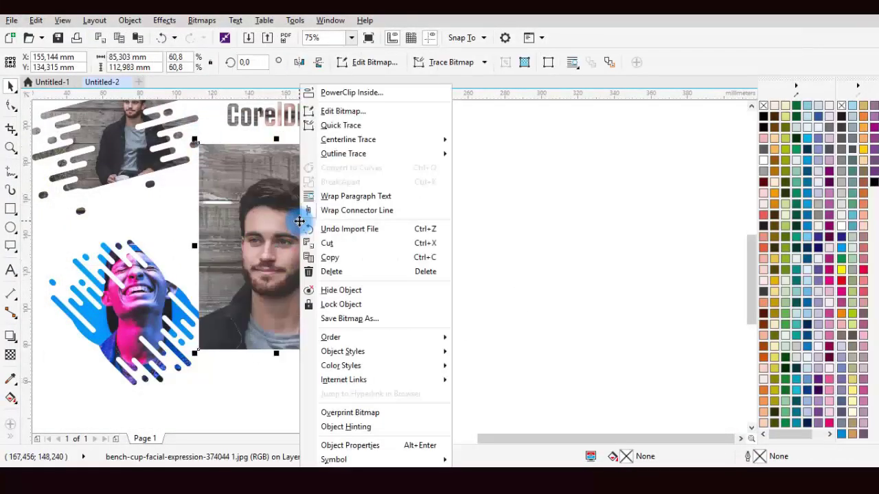
mouse_move(385, 340)
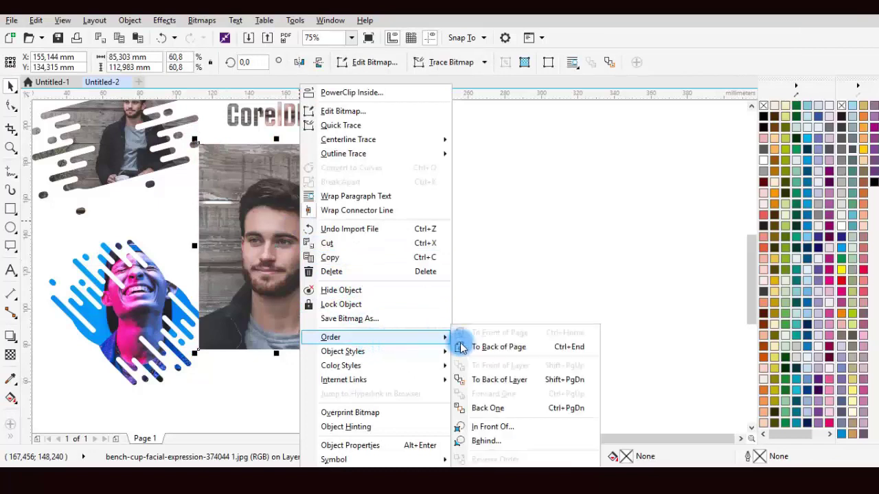
left_click(503, 350)
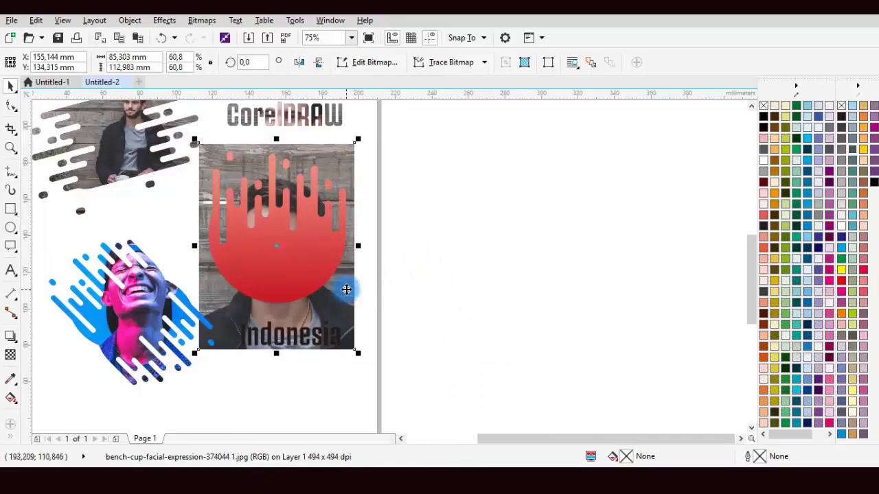
mouse_move(347, 297)
left_mouse_down()
mouse_move(349, 308)
mouse_move(354, 286)
left_mouse_up()
left_click(449, 254)
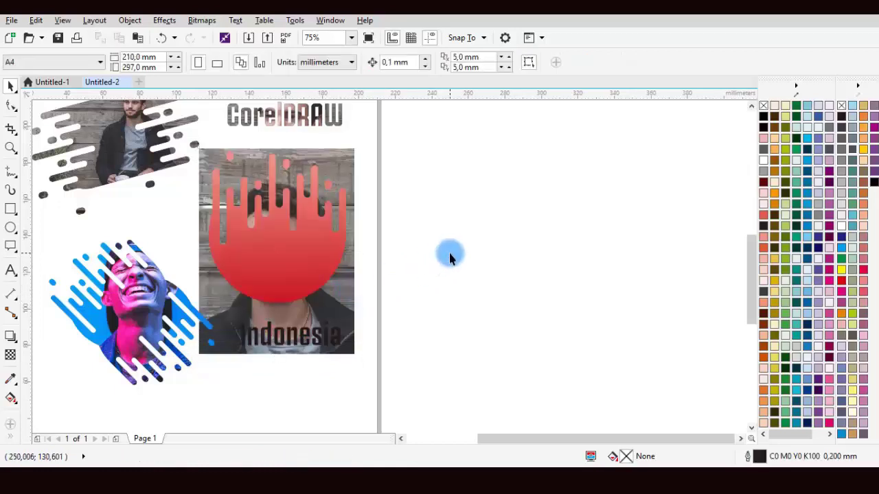
left_click(267, 251)
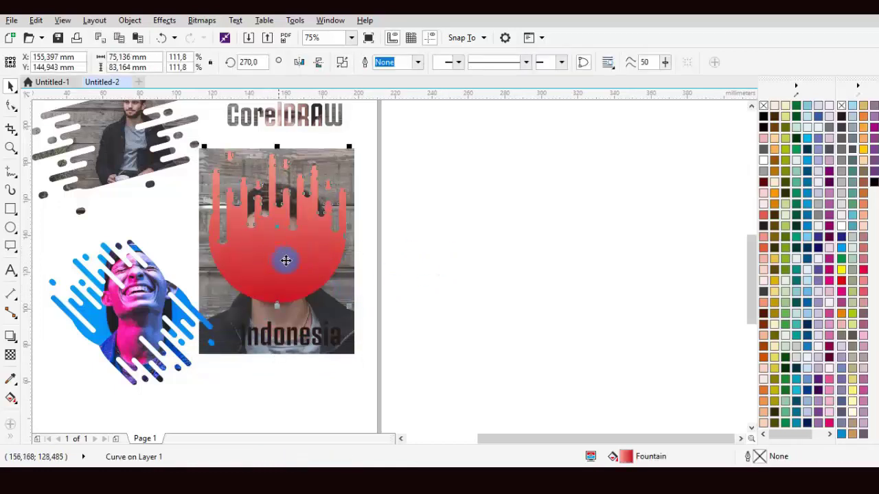
left_click(216, 285, "shift")
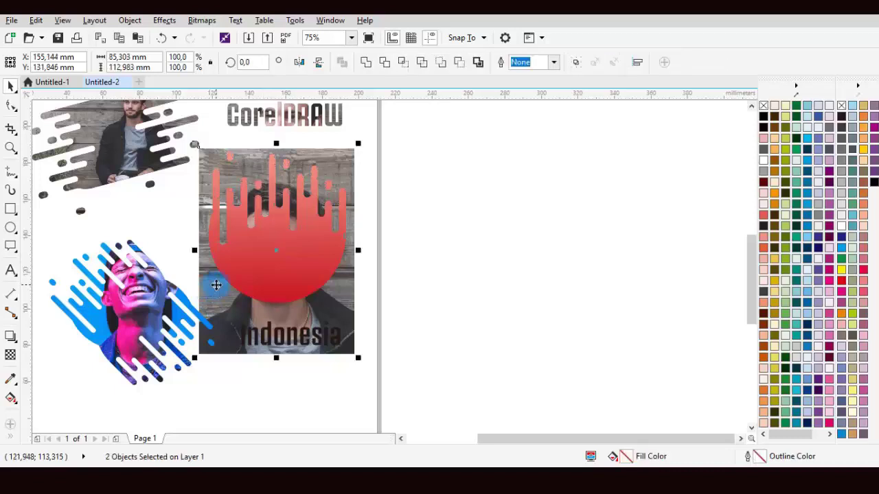
left_click(376, 276)
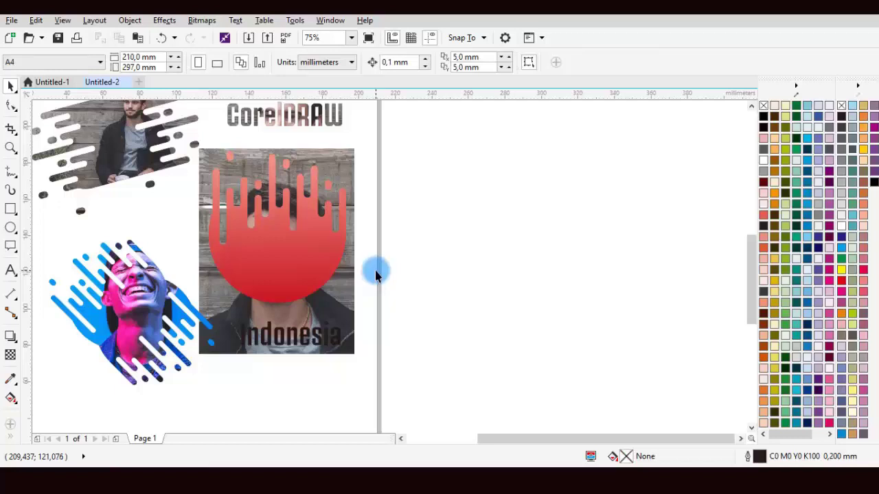
left_click(314, 264)
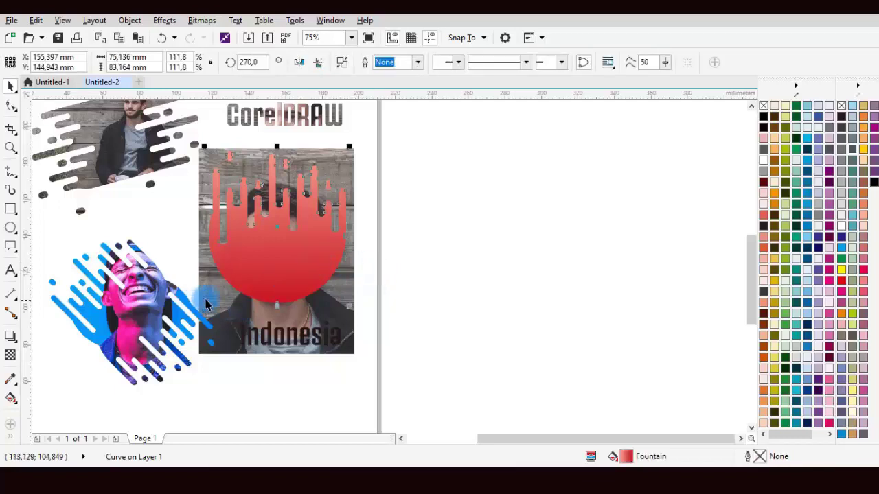
left_click(216, 294, "shift")
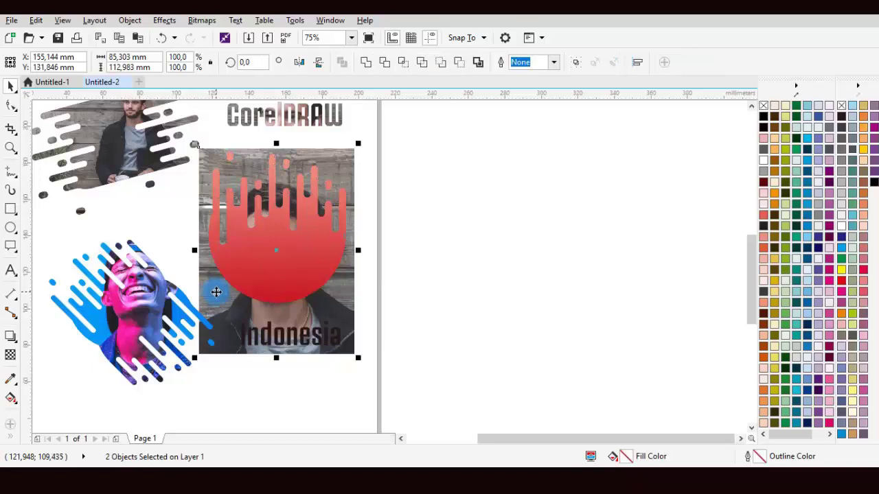
left_click(526, 226)
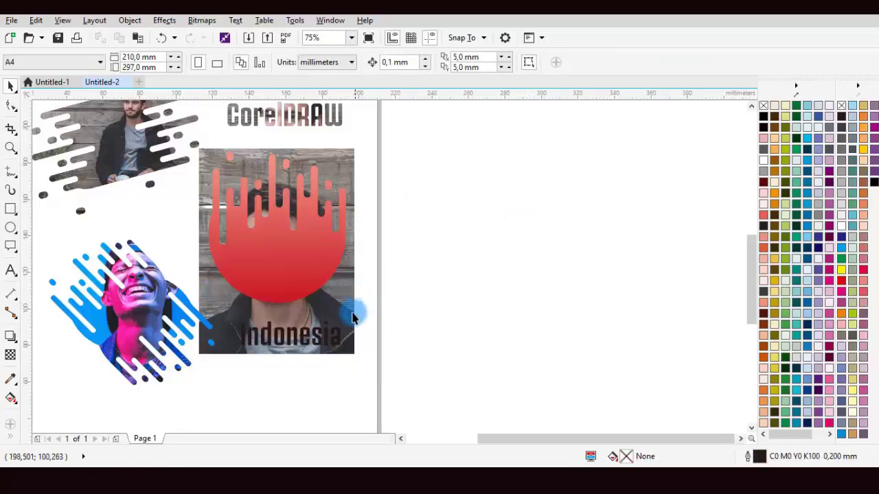
Move the Indonesia text below the portrait, and intersect the portrait with the red drip shape.
left_click(318, 334)
left_click_drag(318, 334, 309, 410)
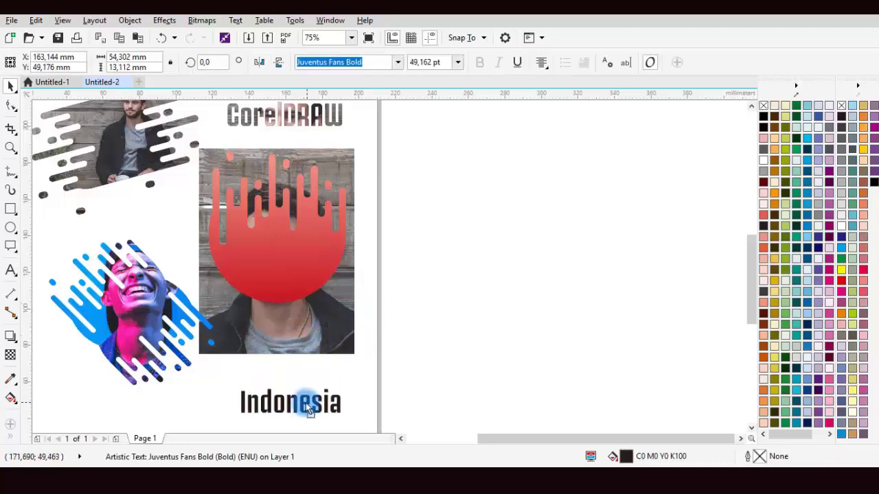
left_click_drag(414, 364, 177, 137)
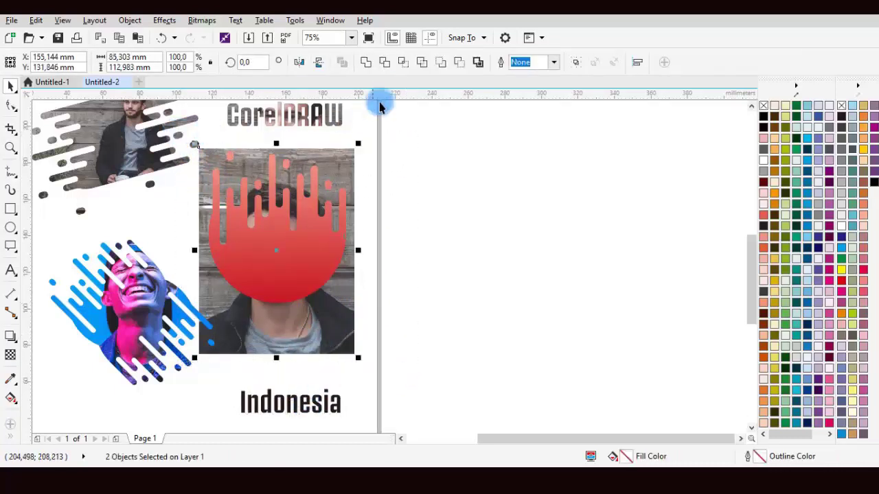
left_click(401, 66)
left_click(394, 154)
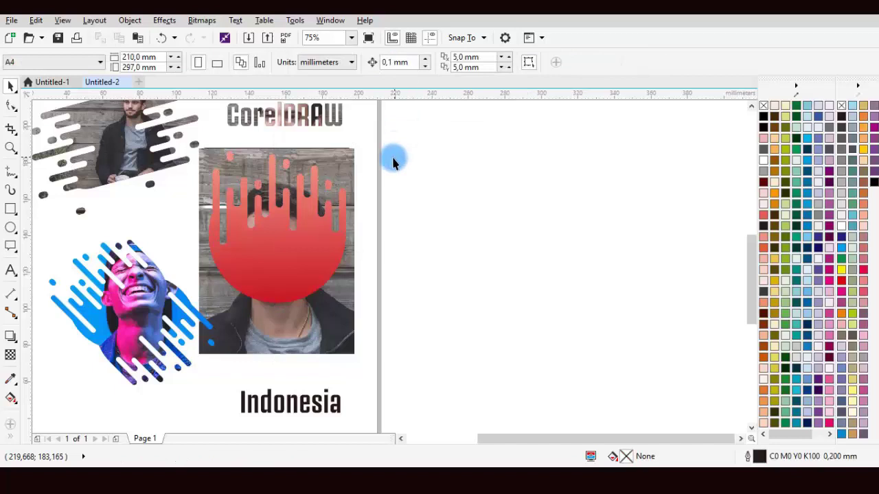
Delete the original rectangular portrait and move the red drip shape off the page, beside the intersected portrait.
left_click(348, 164)
right_click(348, 163)
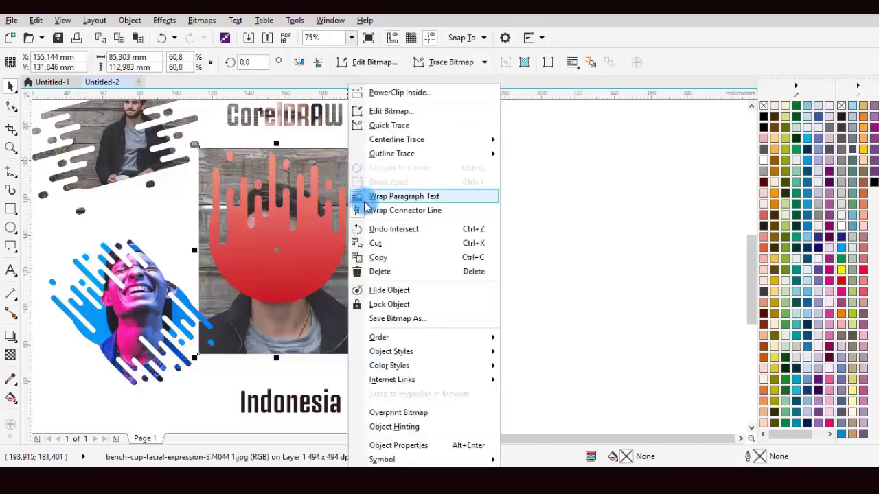
left_click(379, 272)
left_click(275, 251)
left_click_drag(275, 251, 438, 254)
left_click(314, 226)
left_click(302, 239)
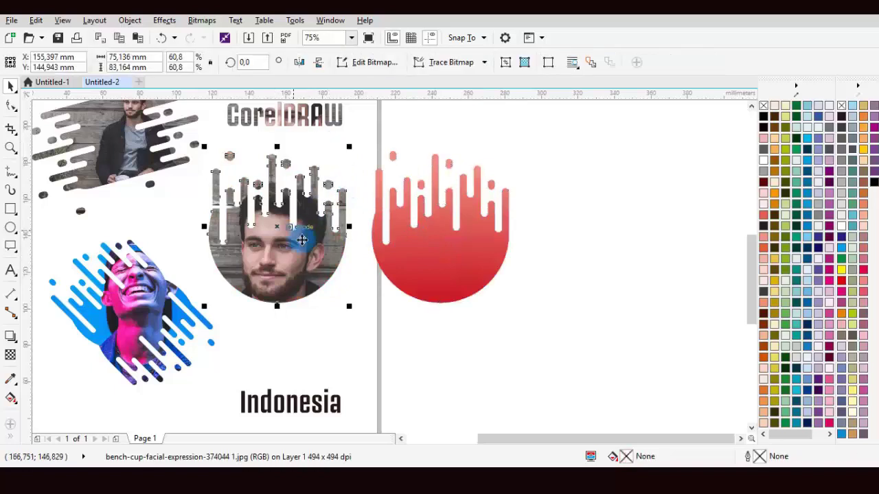
left_click(359, 294)
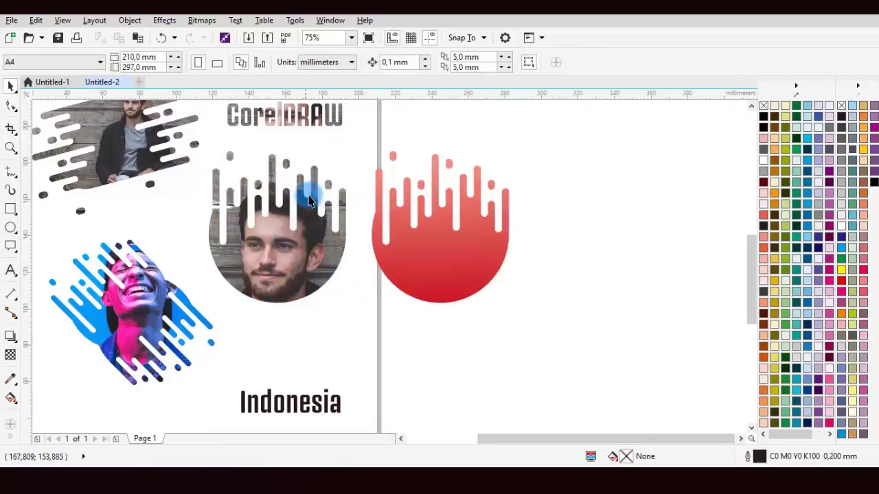
Import adult-cap-denim-jacket-1599980 at about 64 × 95 mm and position it over the Indonesia text.
scroll(315, 206, "down", 1)
scroll(326, 288, "down", 3)
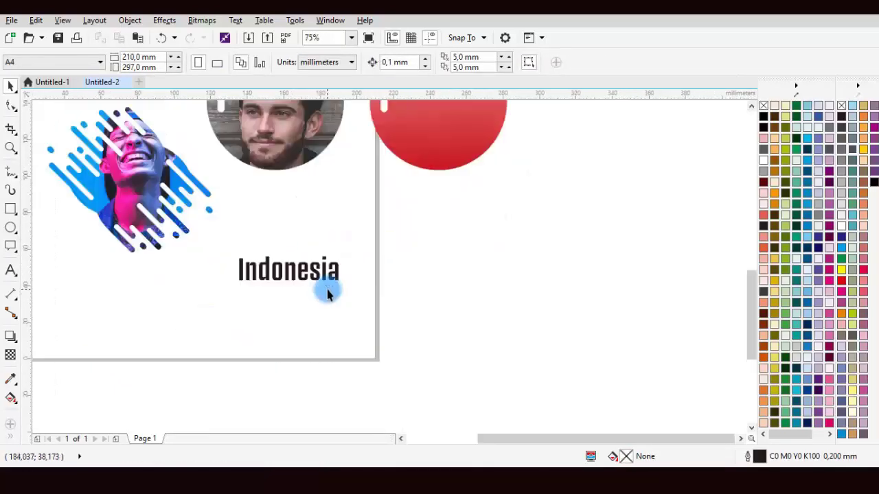
left_click(12, 20)
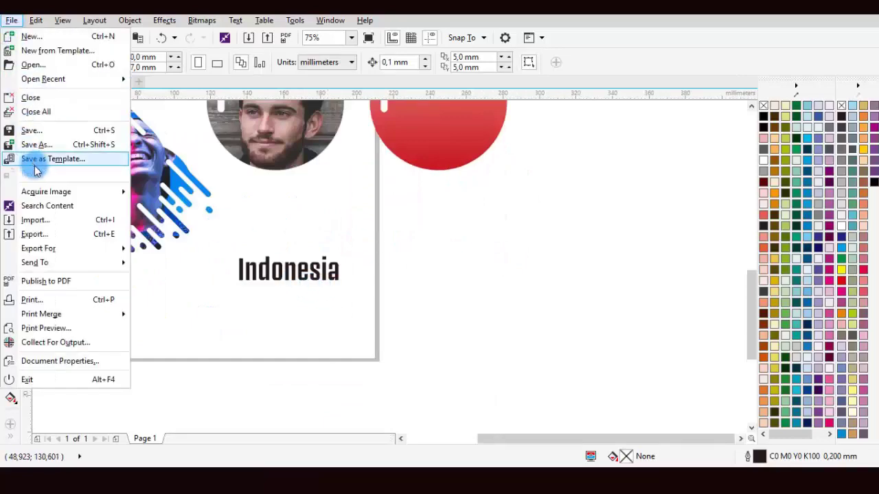
left_click(51, 221)
double_click(147, 103)
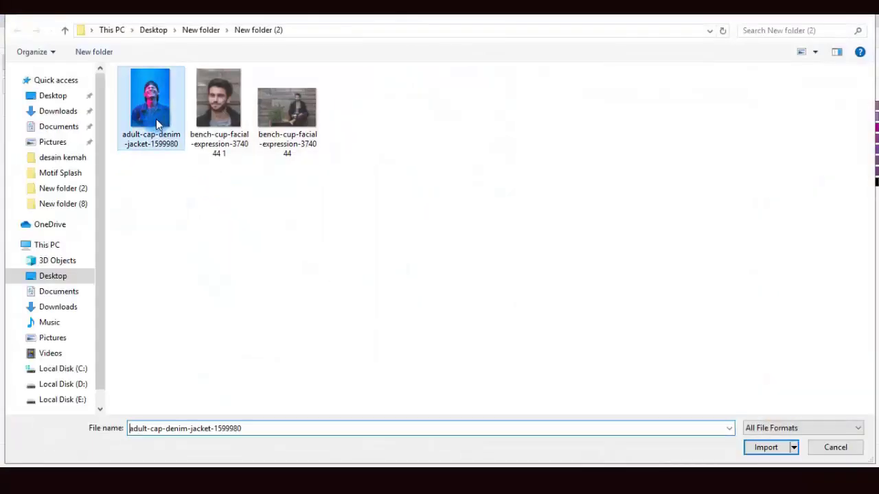
left_click_drag(225, 220, 382, 392)
left_click_drag(310, 291, 425, 261)
Send the denim-jacket photo to the back of the page, behind the Indonesia text.
scroll(333, 242, "up", 2)
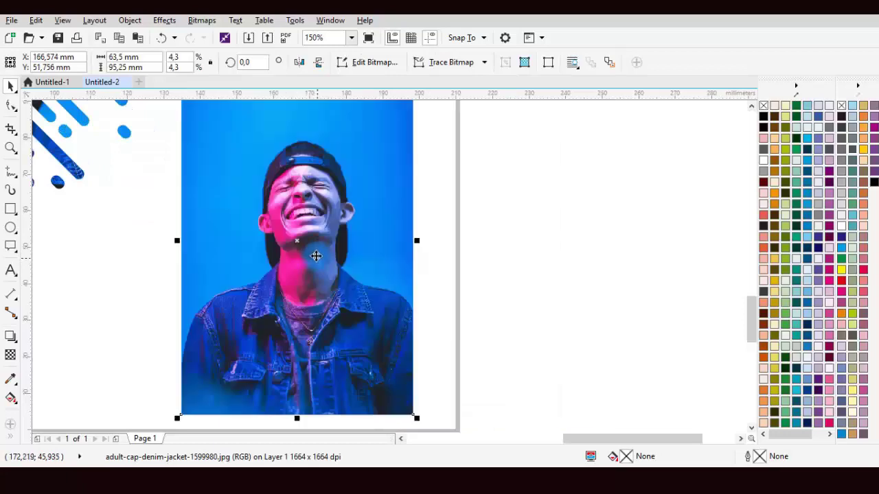
right_click(316, 256)
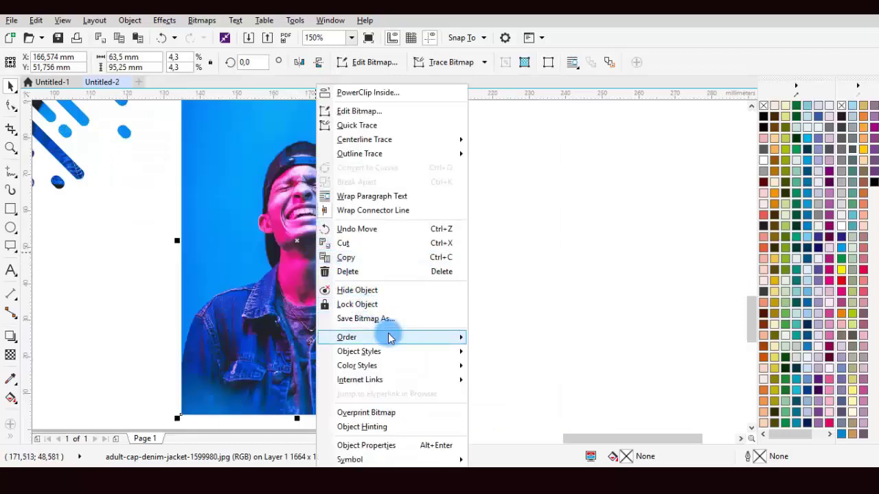
mouse_move(451, 337)
left_click(490, 347)
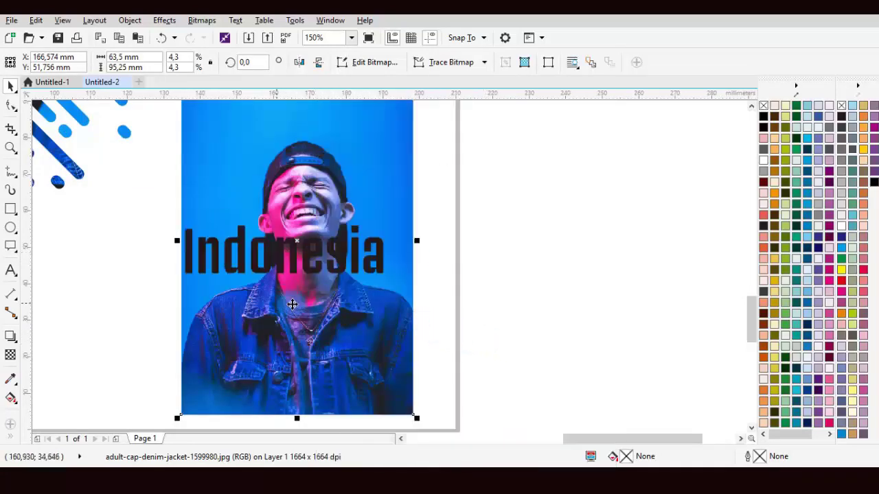
Shift the denim-jacket photo slightly so the Indonesia text sits over the face, and intersect the photo with the text.
left_click_drag(310, 307, 336, 310)
scroll(342, 217, "down", 2)
left_click_drag(397, 366, 196, 143)
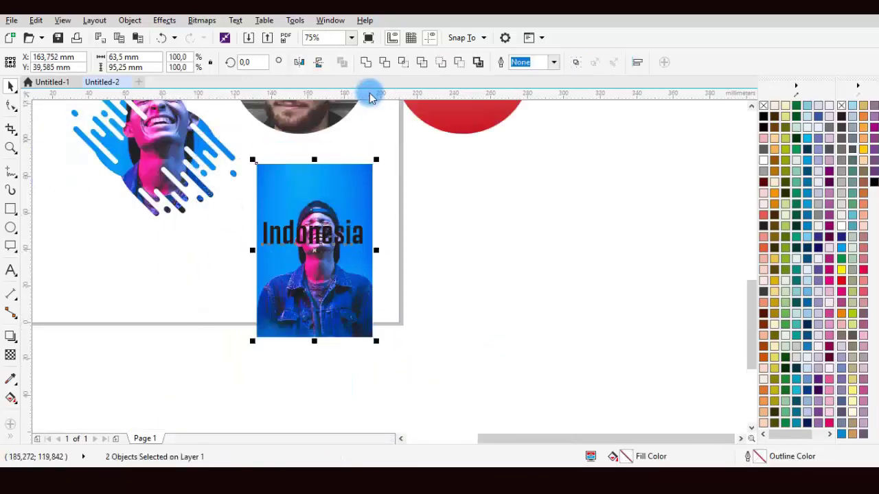
left_click(403, 62)
Delete the original denim-jacket photo and move the black Indonesia text just below the photo-filled copy.
left_click(343, 188)
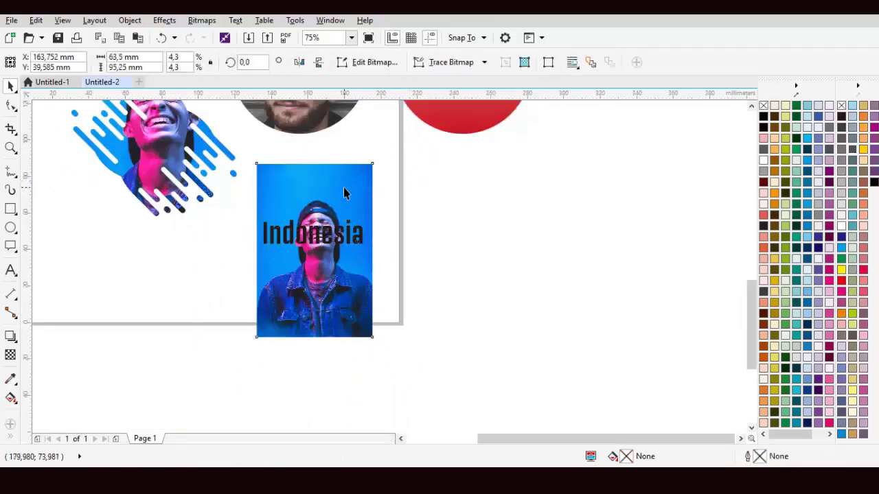
right_click(343, 187)
left_click(374, 272)
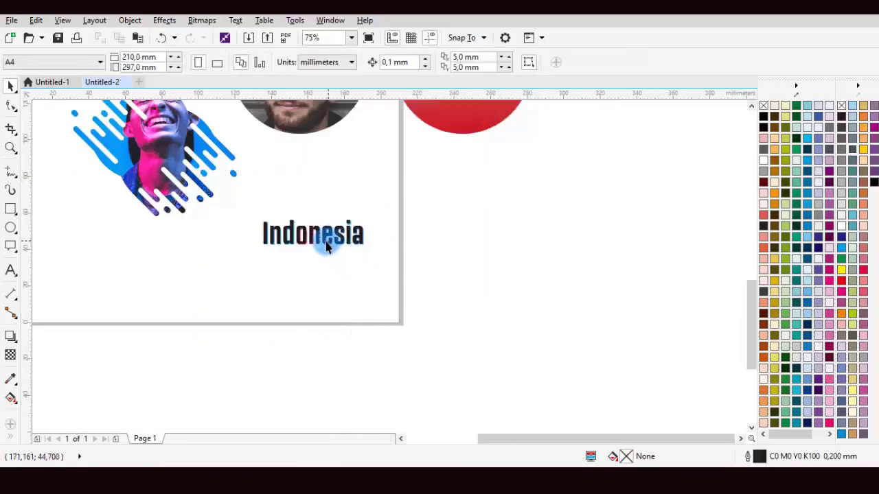
left_click_drag(327, 243, 326, 272)
left_click(392, 236)
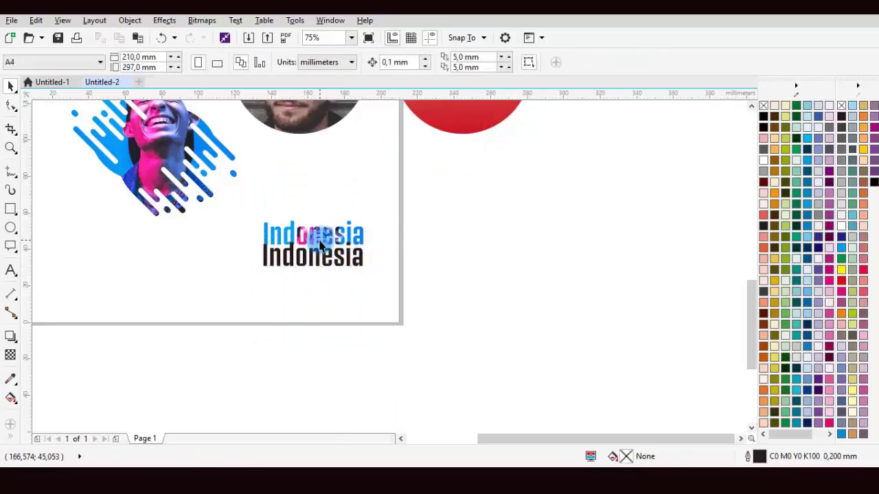
Zoom out to review the photo-filled splash shapes and texts together on the page.
scroll(319, 238, "up", 4)
key("F3")
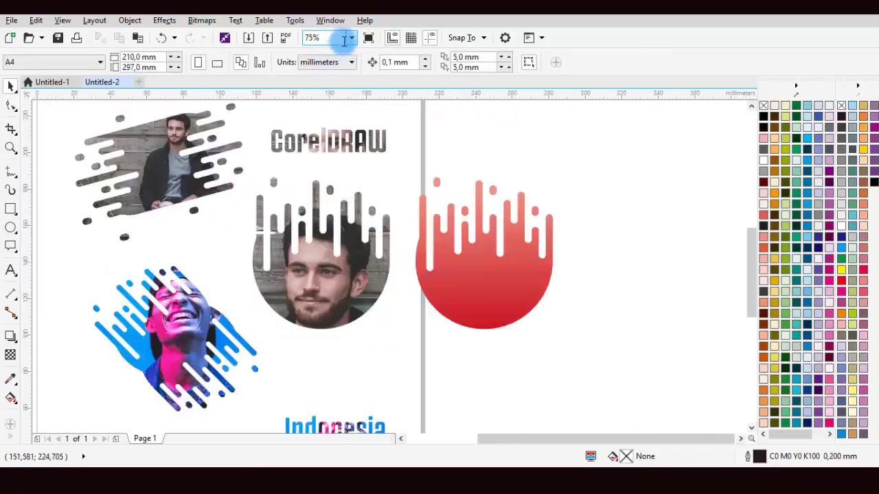
left_click(349, 37)
left_click(347, 49)
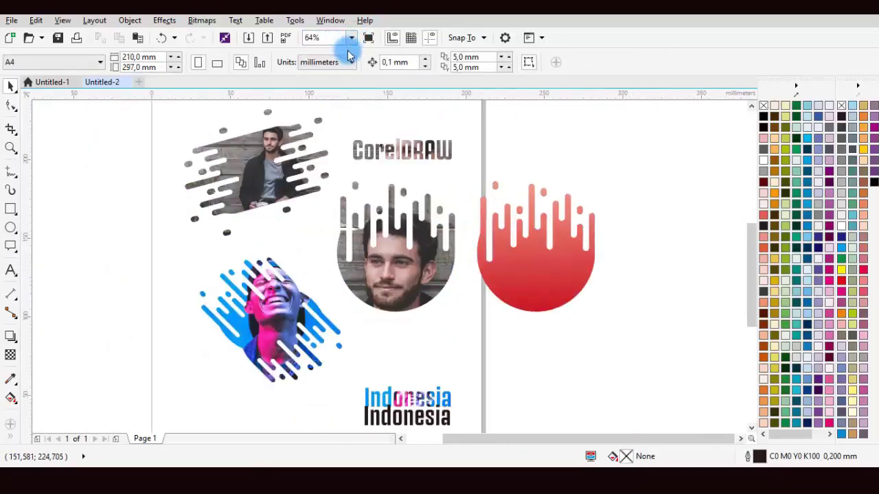